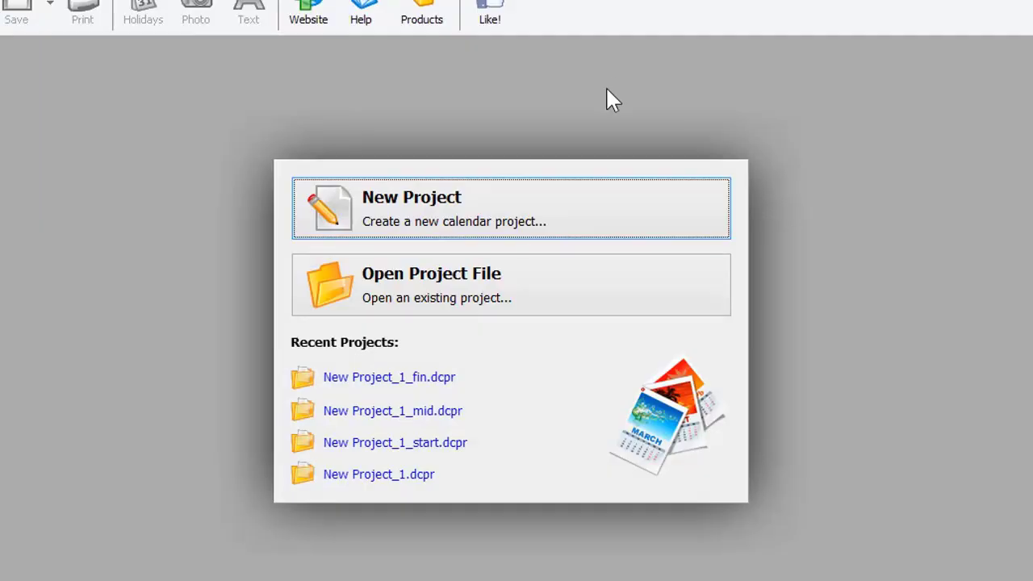
Start a new project and preview the Spiral-bound, Booklet and Weekly planner layouts before going back
click(565, 206)
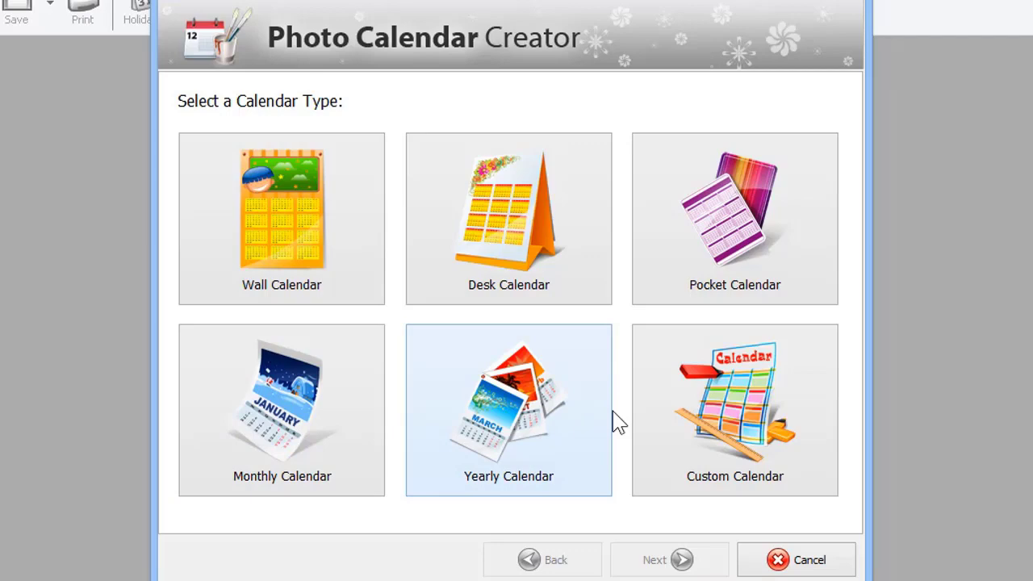
click(680, 418)
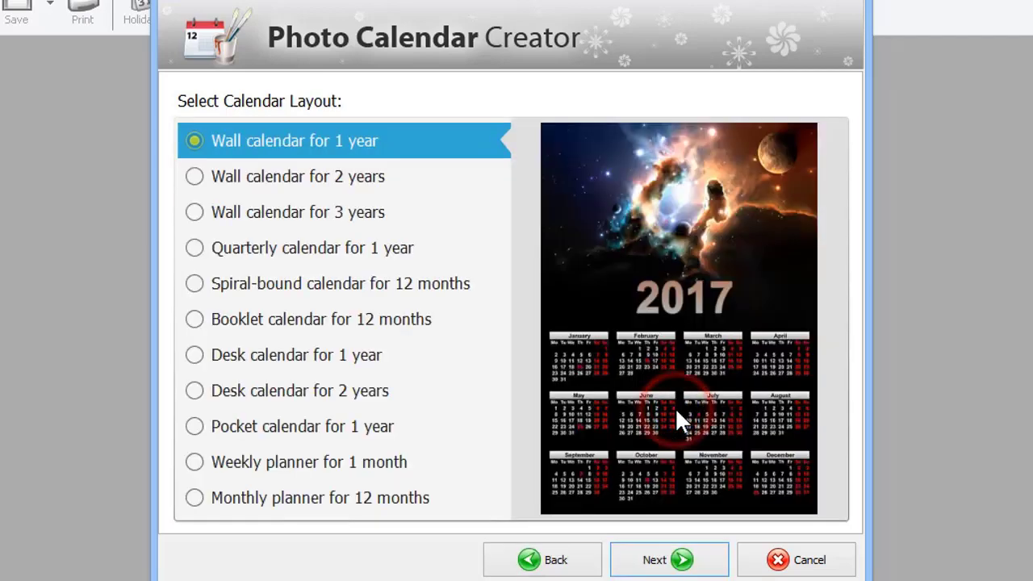
click(346, 292)
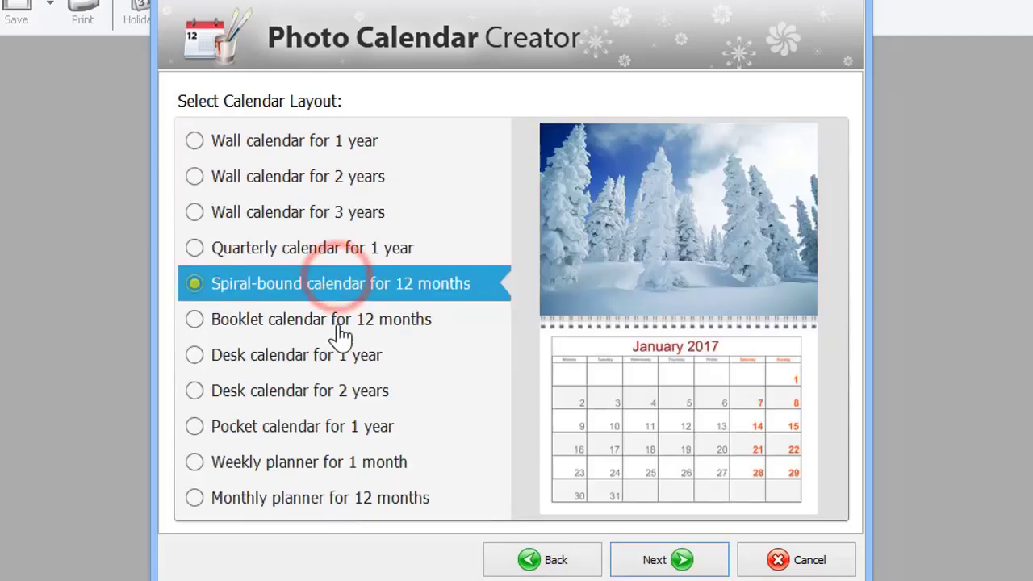
click(338, 324)
click(331, 459)
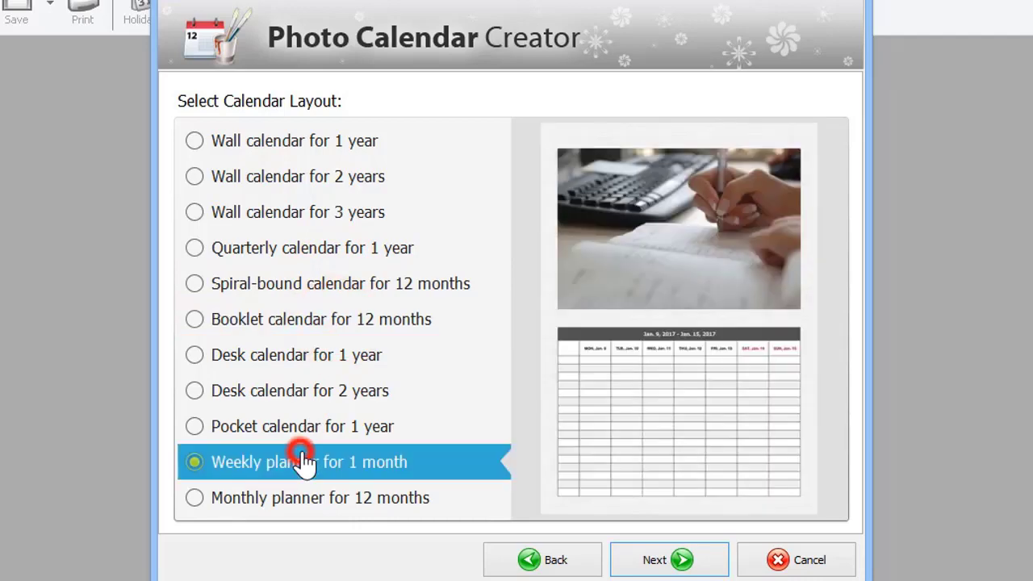
click(494, 562)
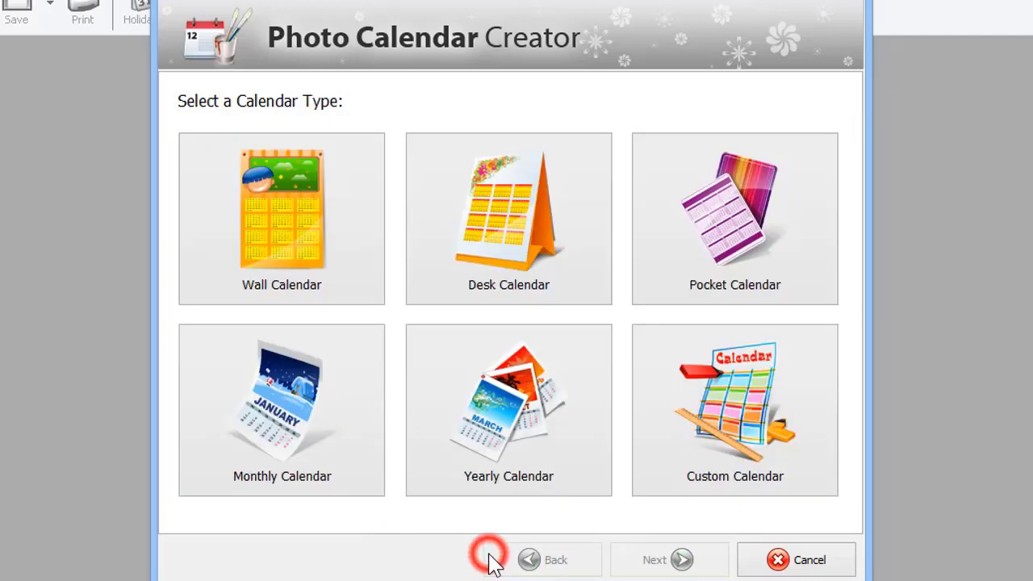
Choose the Yearly calendar with the white template that has a small month title
click(452, 466)
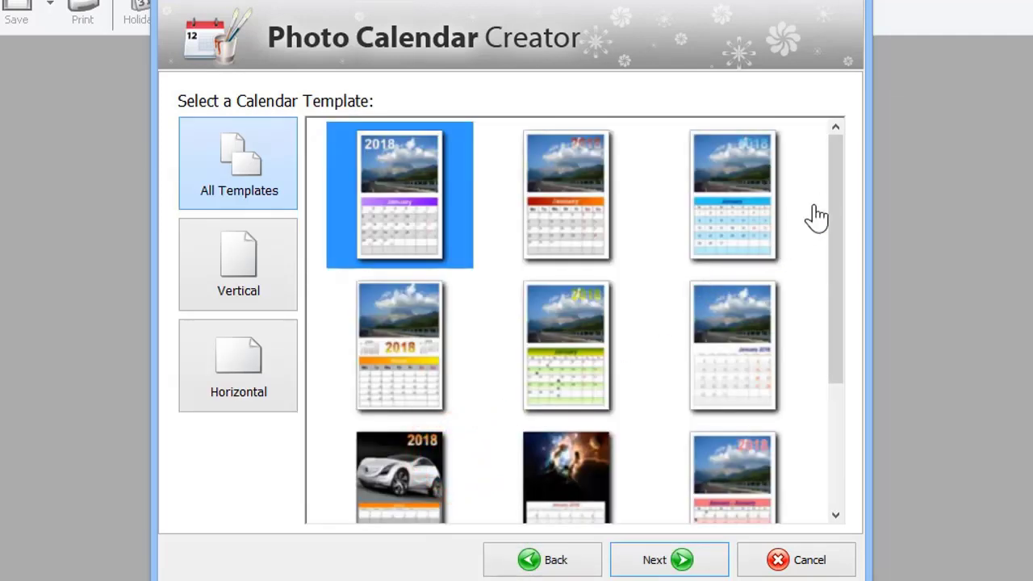
drag(833, 172, 812, 180)
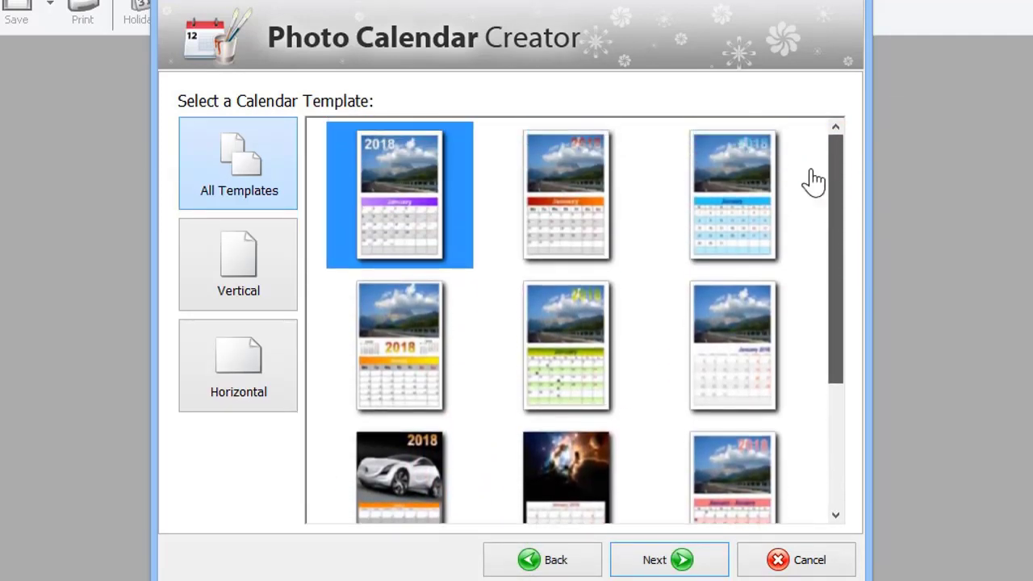
click(752, 326)
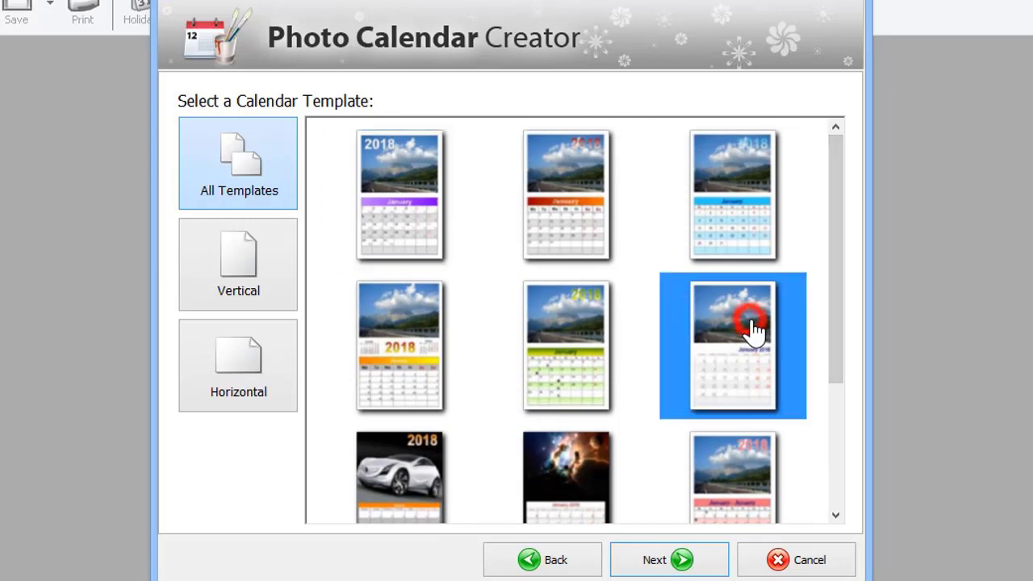
Load all twelve month photos from the 2018 calendar folder into the photo slots
click(653, 565)
click(273, 241)
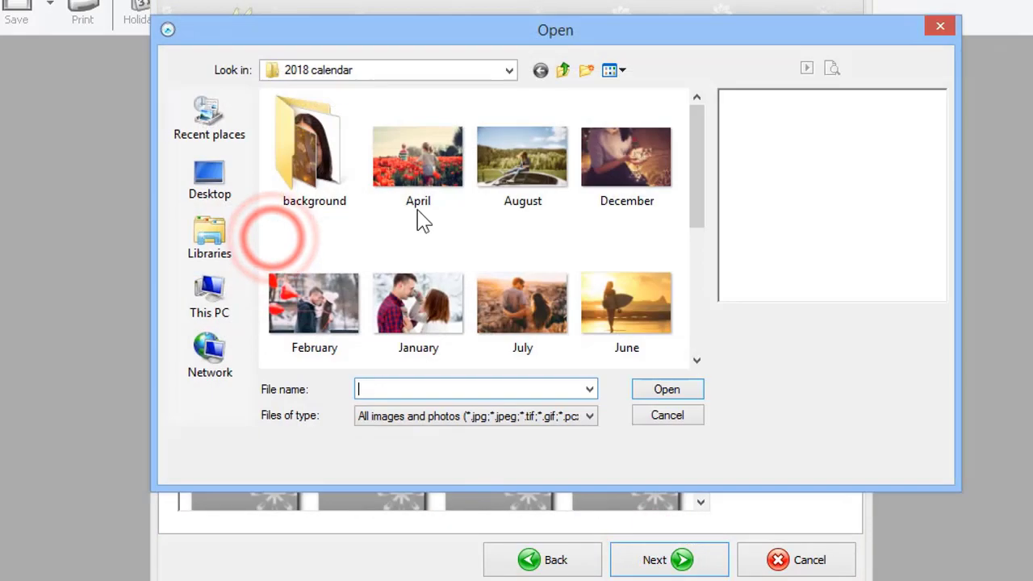
click(418, 158)
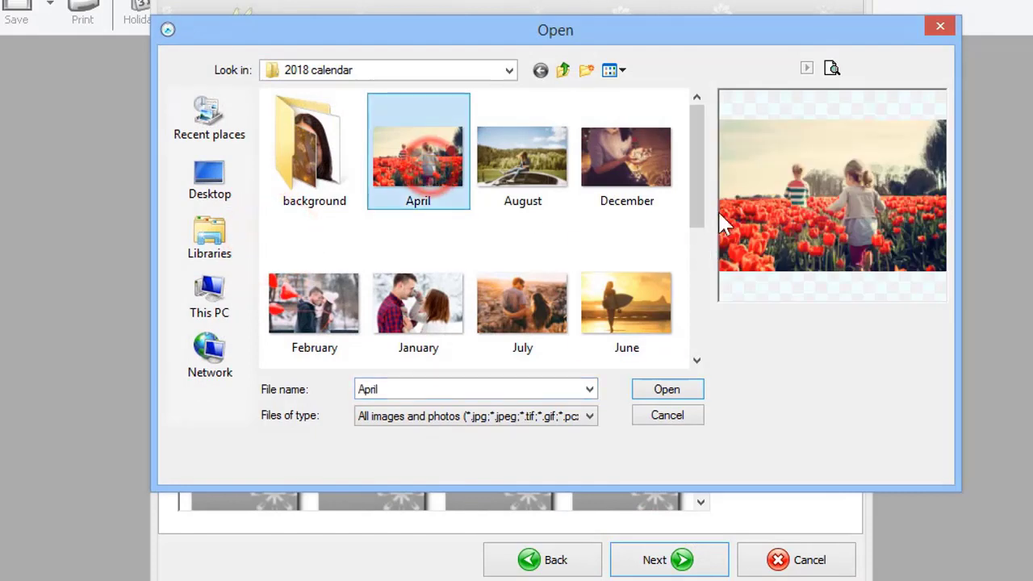
drag(696, 191, 678, 327)
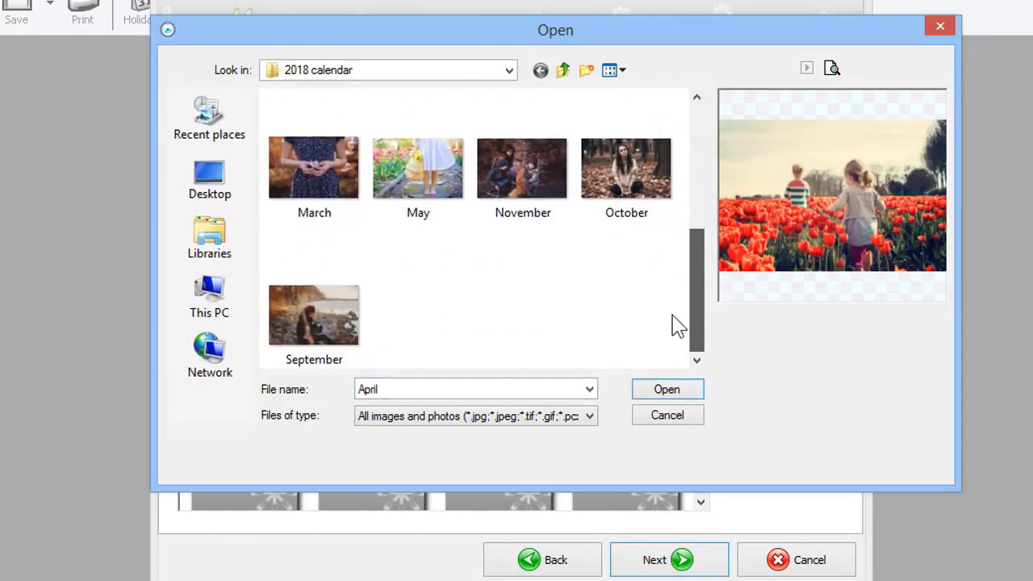
shift+click(335, 308)
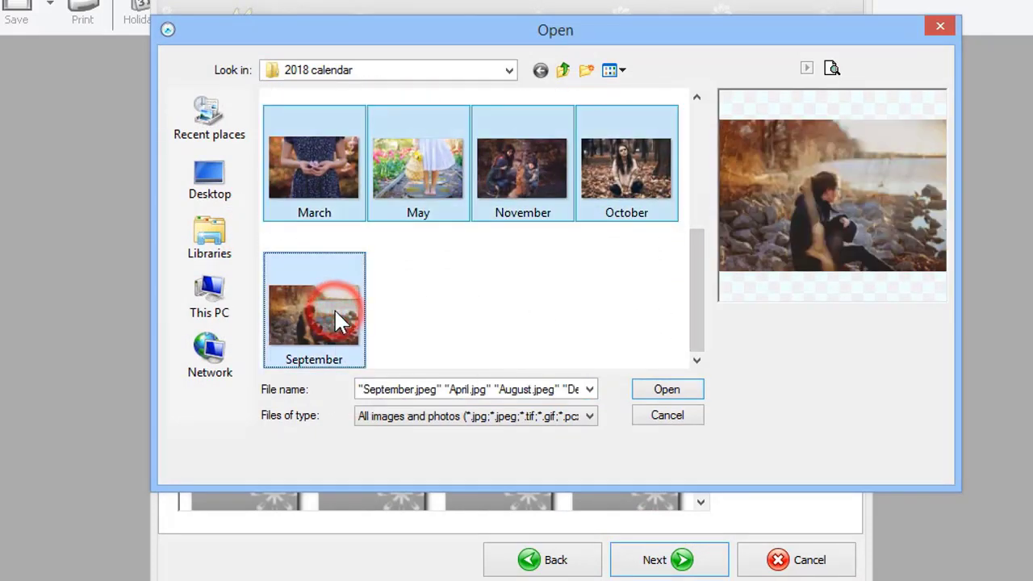
click(662, 390)
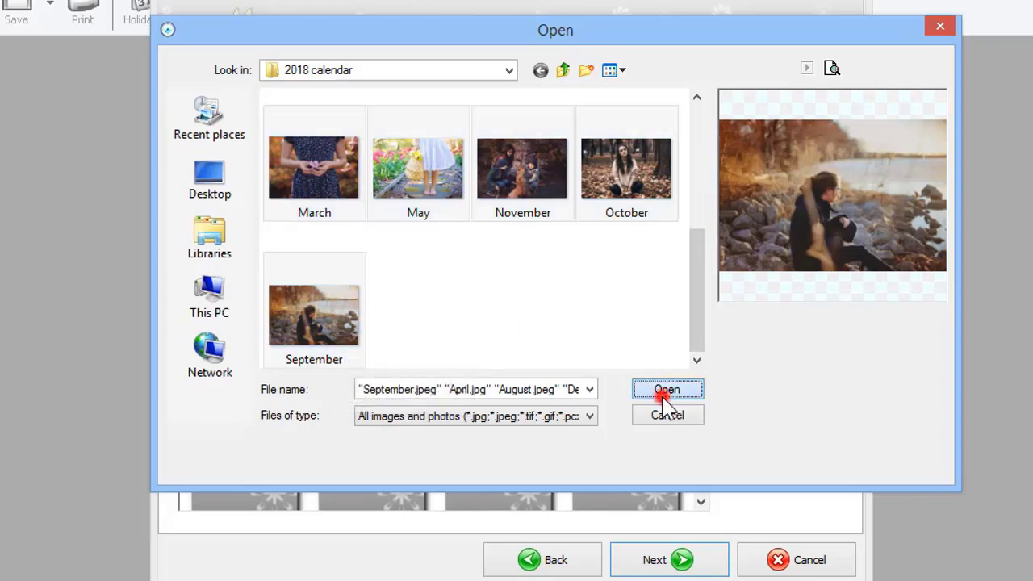
Start the calendar in January 2018 on Letter pages, 8.50 × 11.00 inches portrait
click(652, 560)
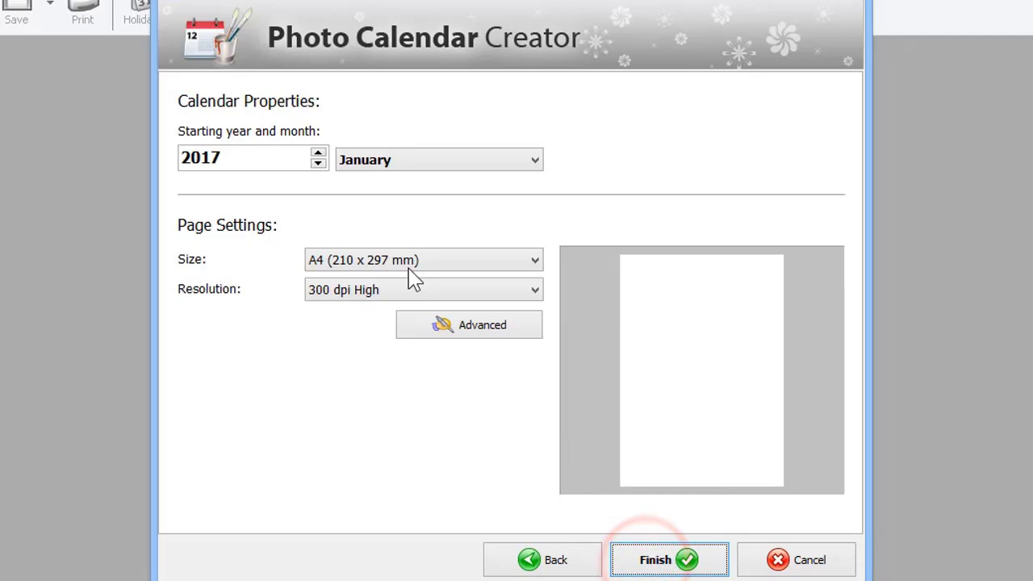
click(317, 153)
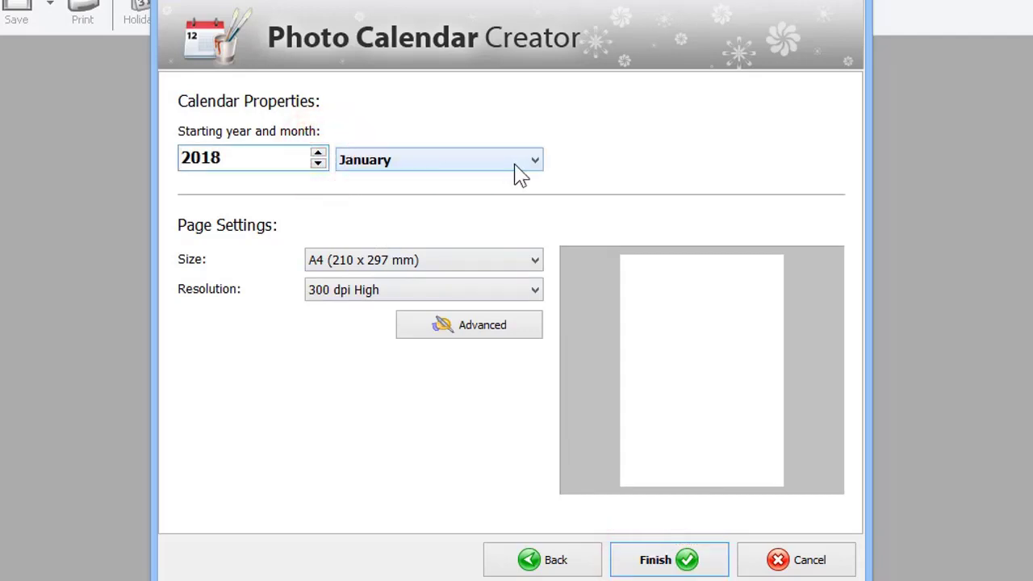
click(530, 162)
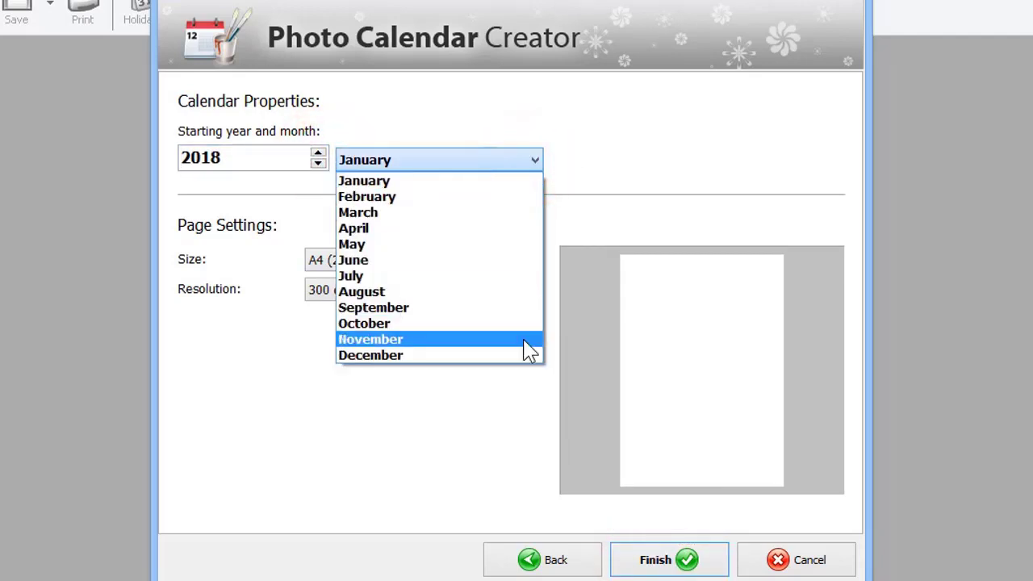
click(578, 164)
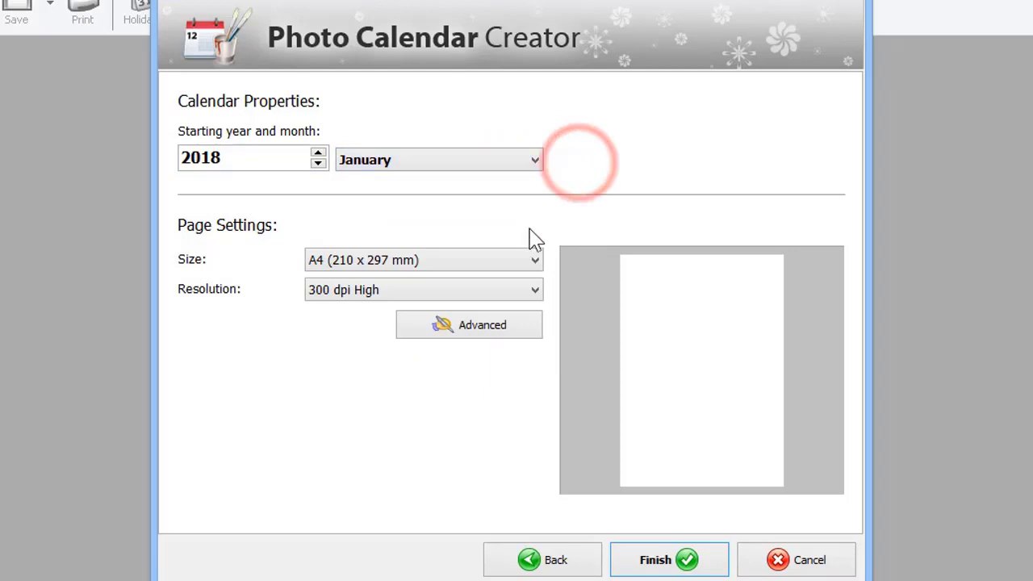
click(510, 266)
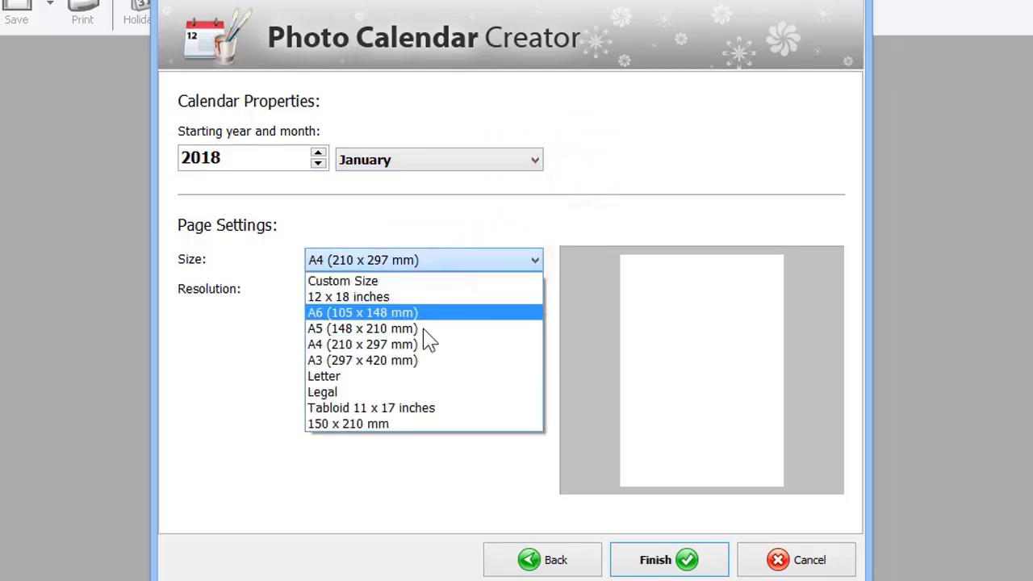
click(418, 380)
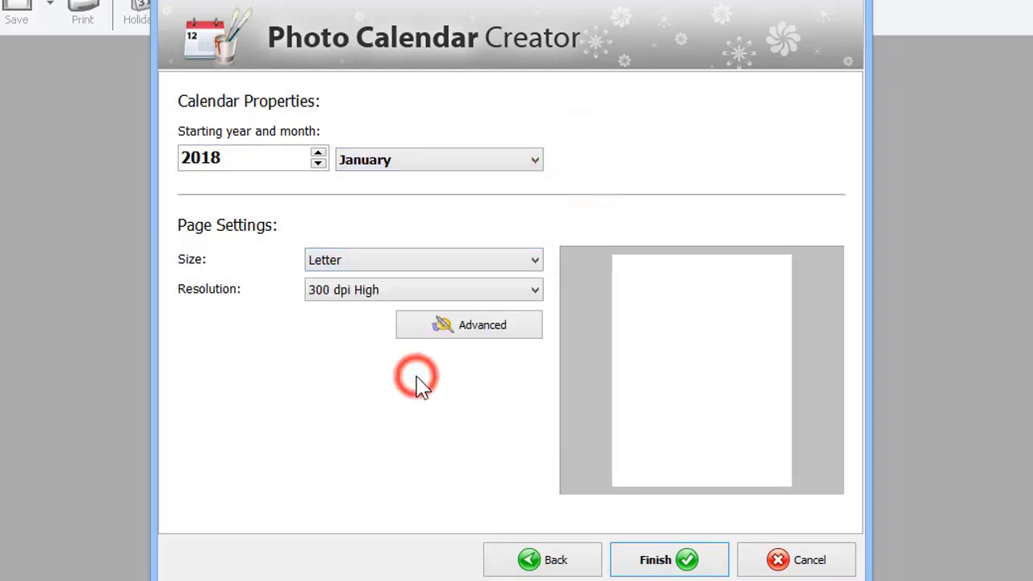
click(432, 326)
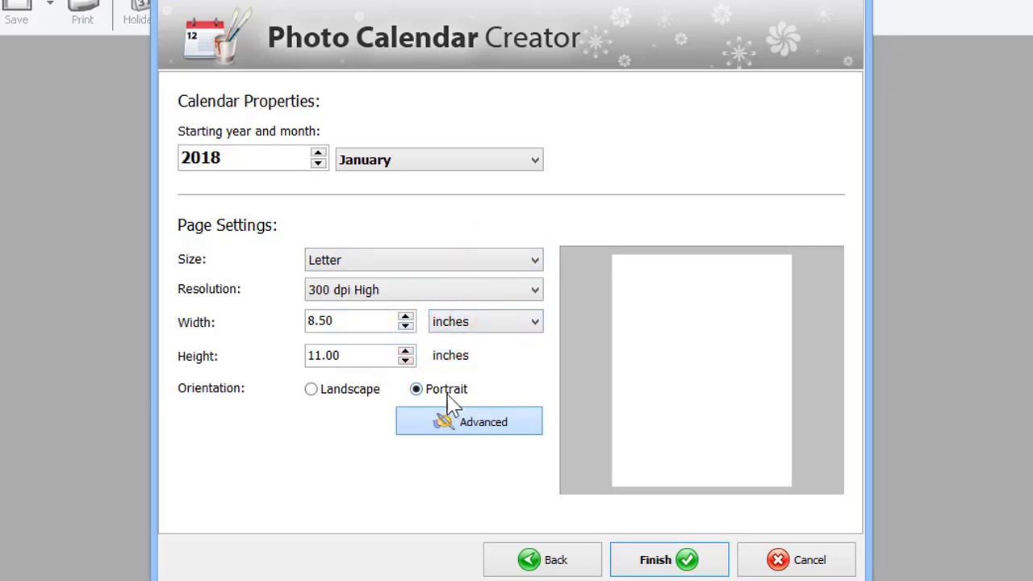
click(661, 561)
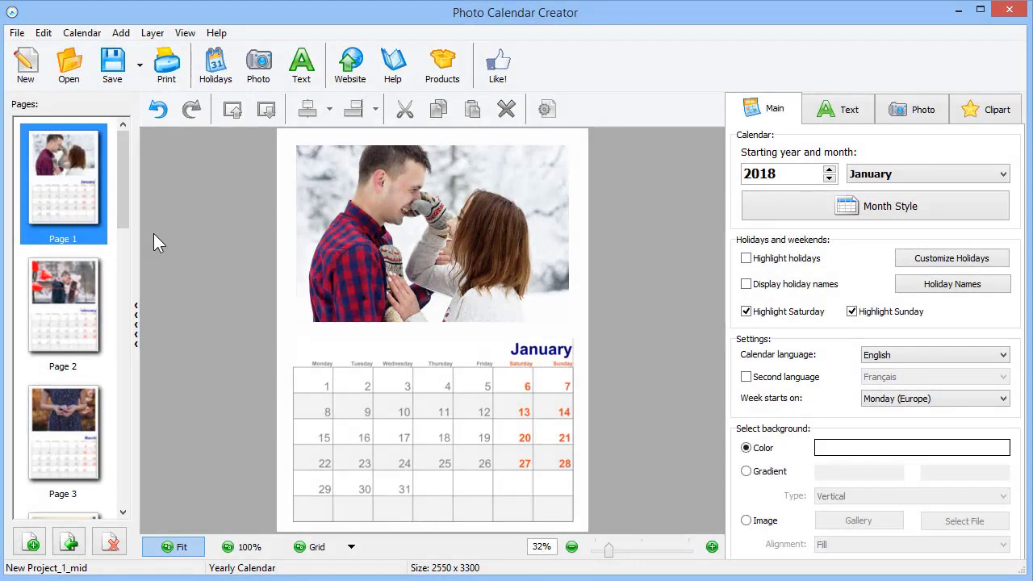
drag(127, 193, 129, 171)
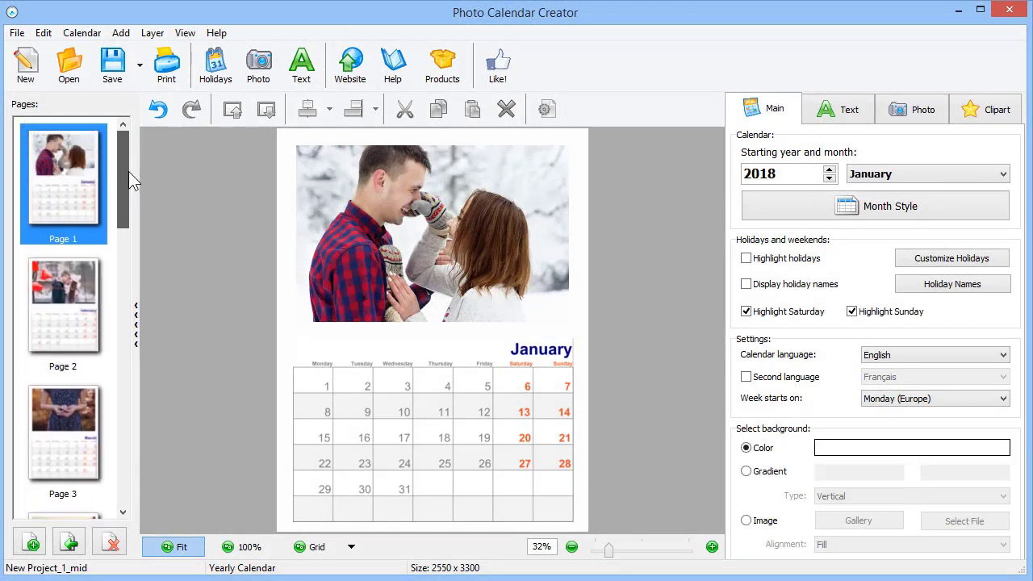
click(70, 317)
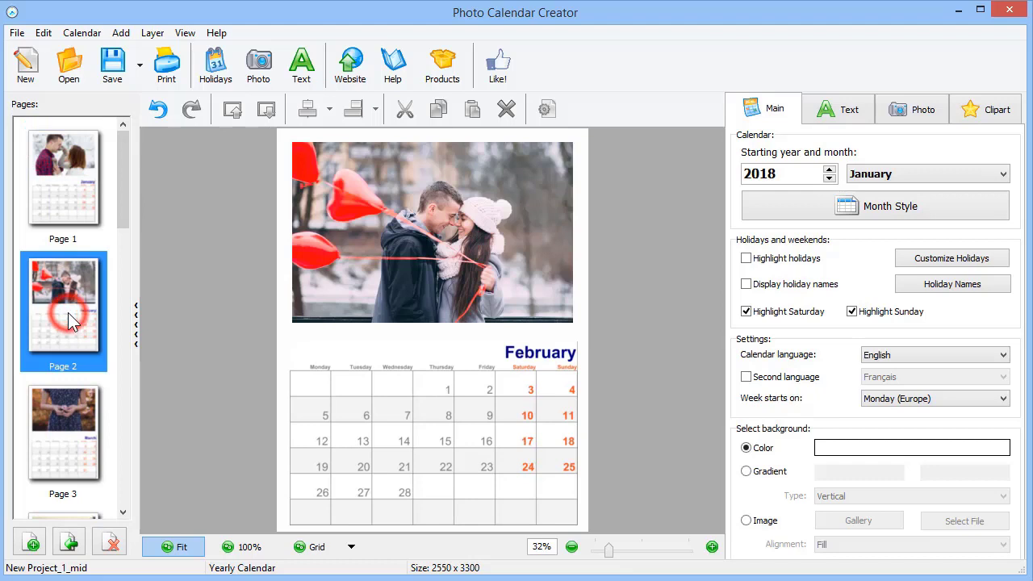
click(71, 414)
click(89, 203)
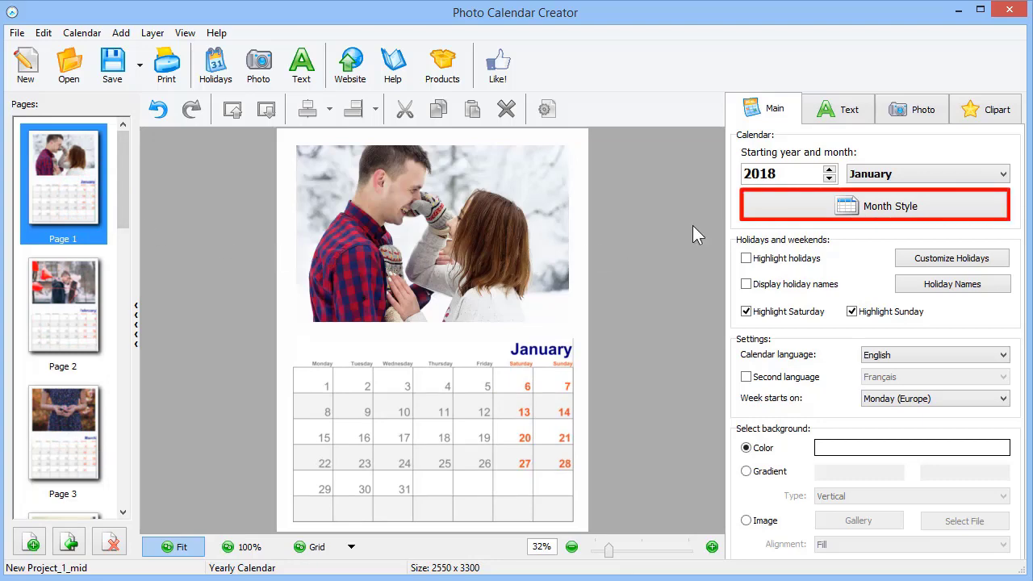
Apply the Table-category month style with a red month title above a plain grid
click(769, 218)
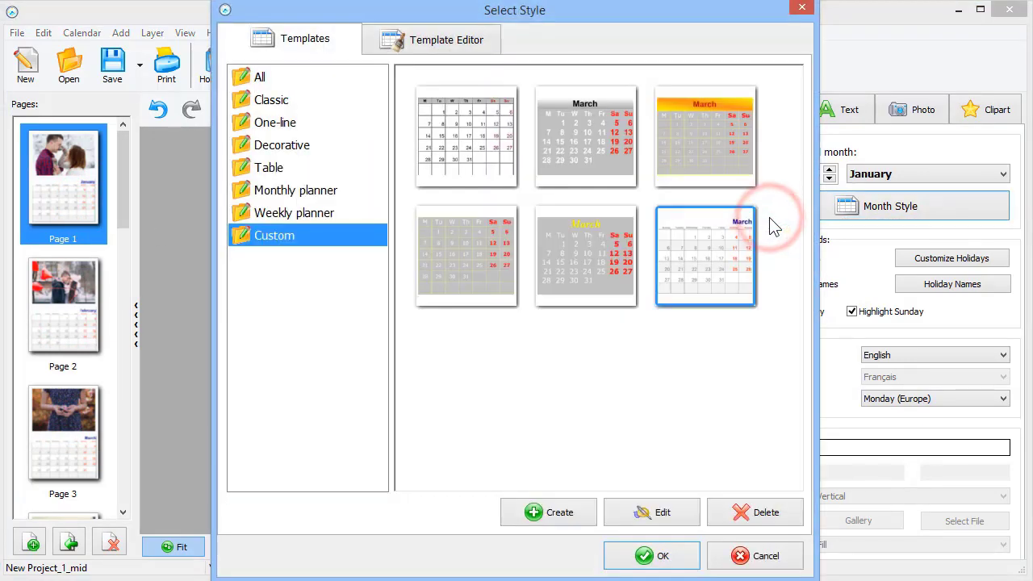
click(296, 100)
click(289, 125)
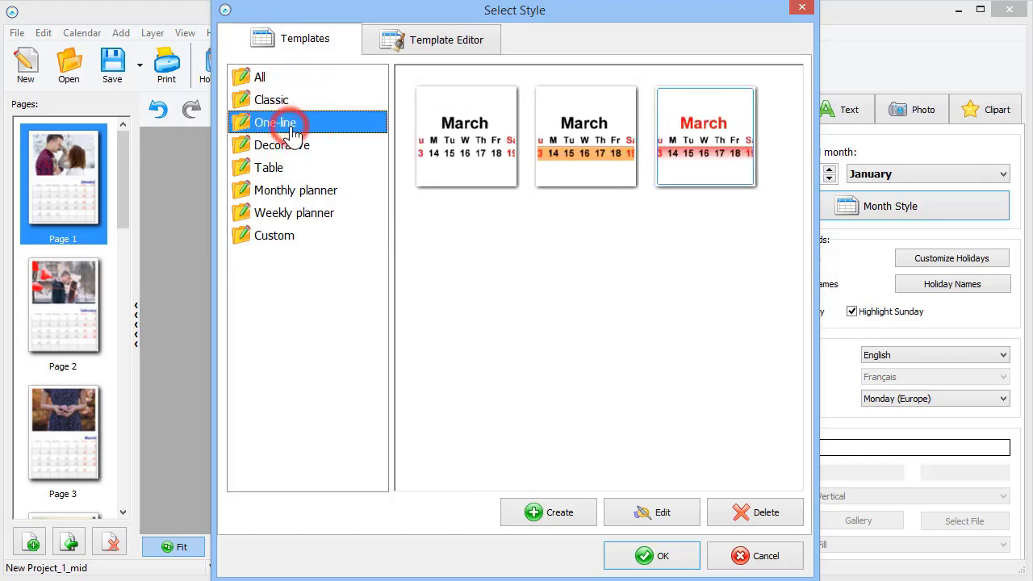
click(290, 147)
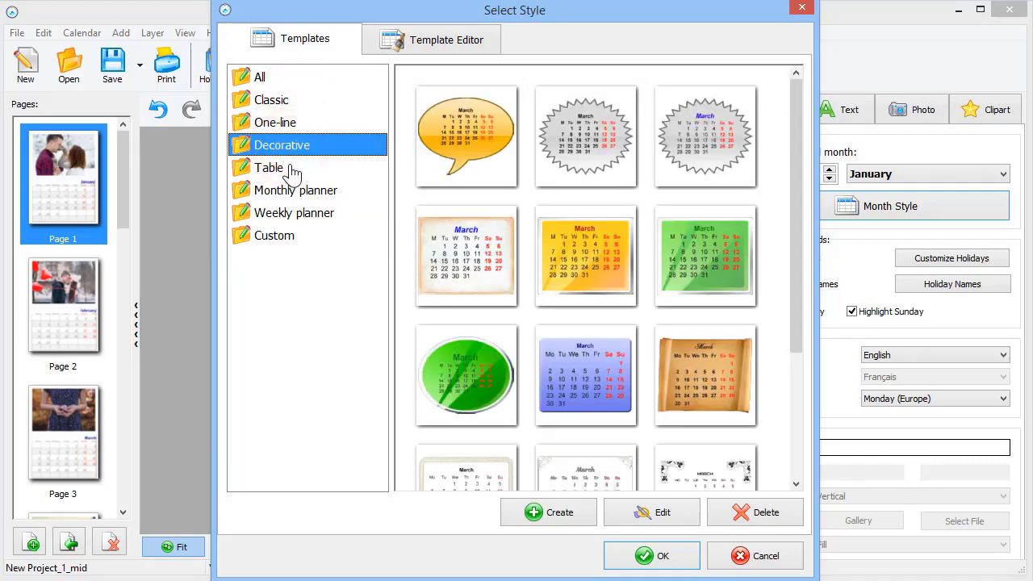
click(291, 169)
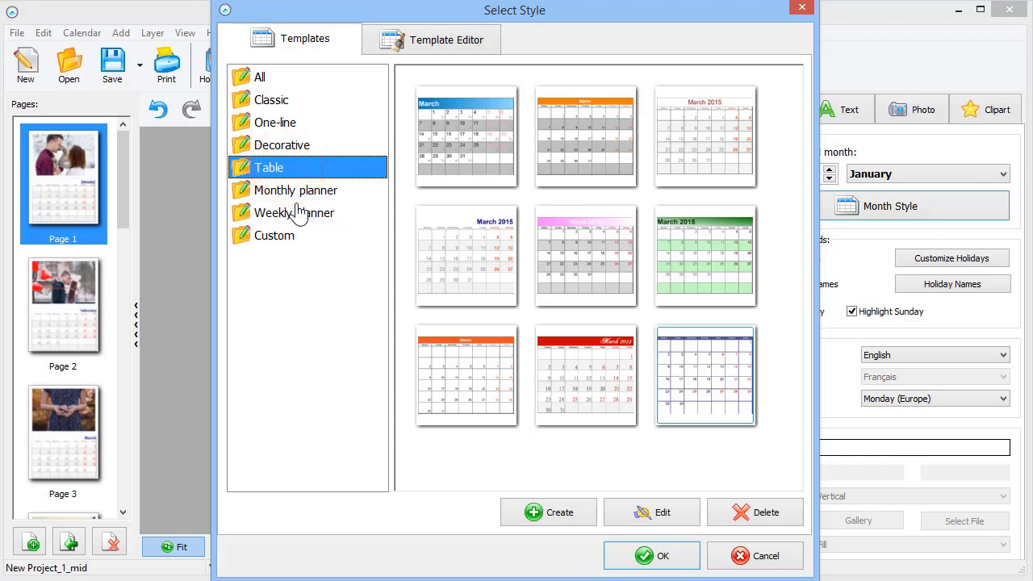
click(295, 194)
click(286, 168)
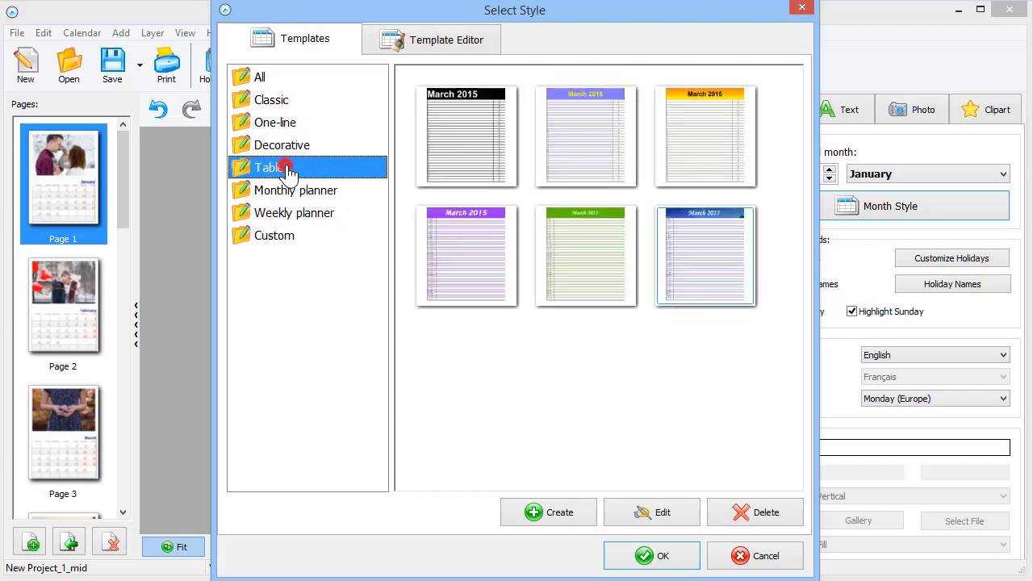
click(702, 139)
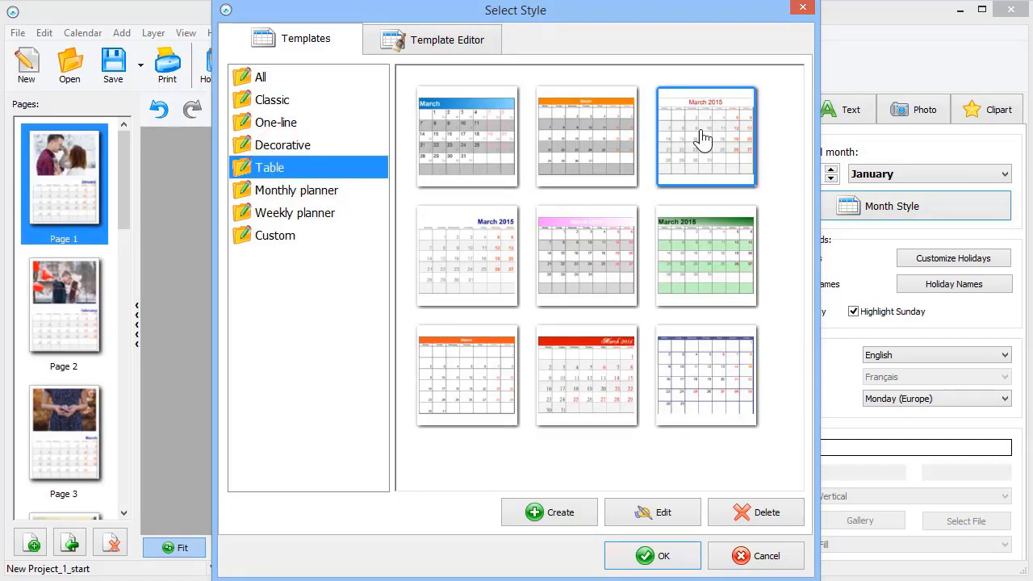
click(652, 556)
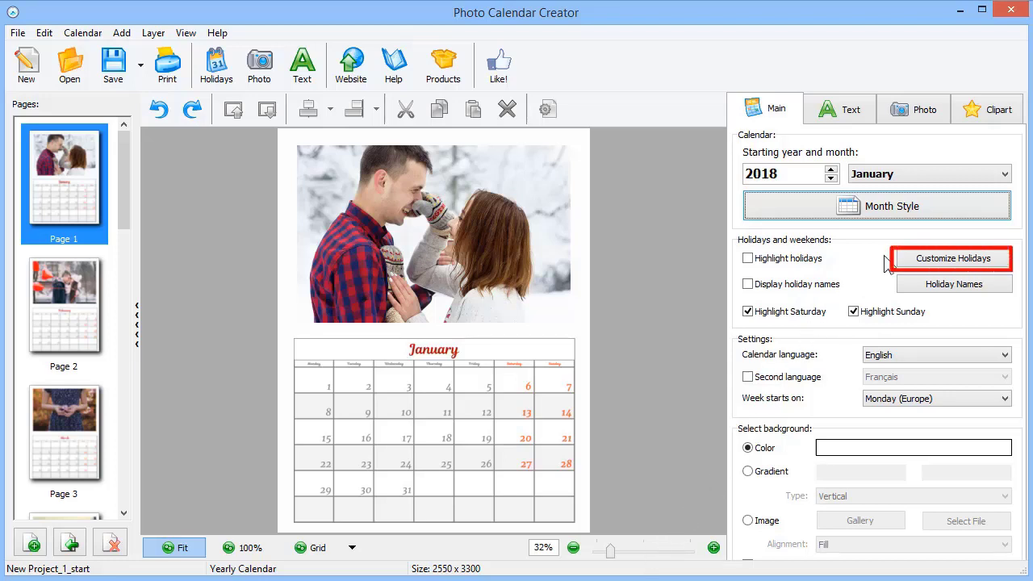
Review the Brazil, France, Italy, Portugal and UK holiday lists, then begin a new holiday group
click(917, 268)
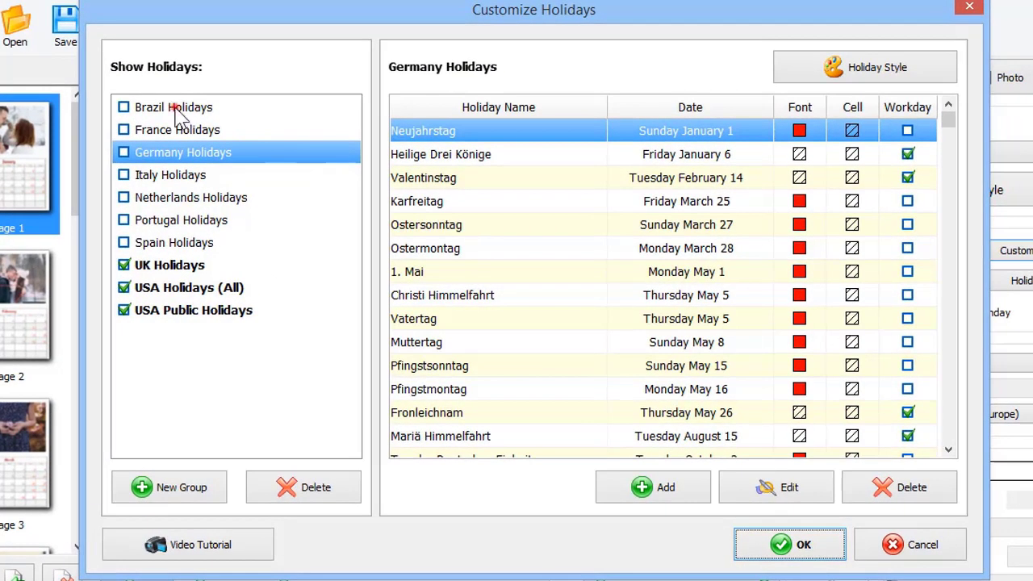
click(204, 135)
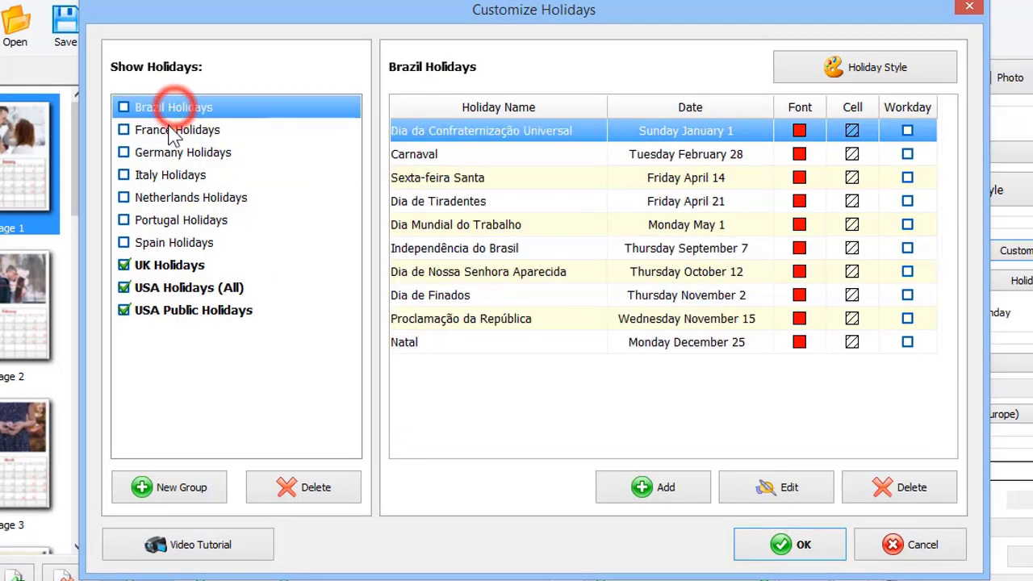
click(169, 131)
click(170, 173)
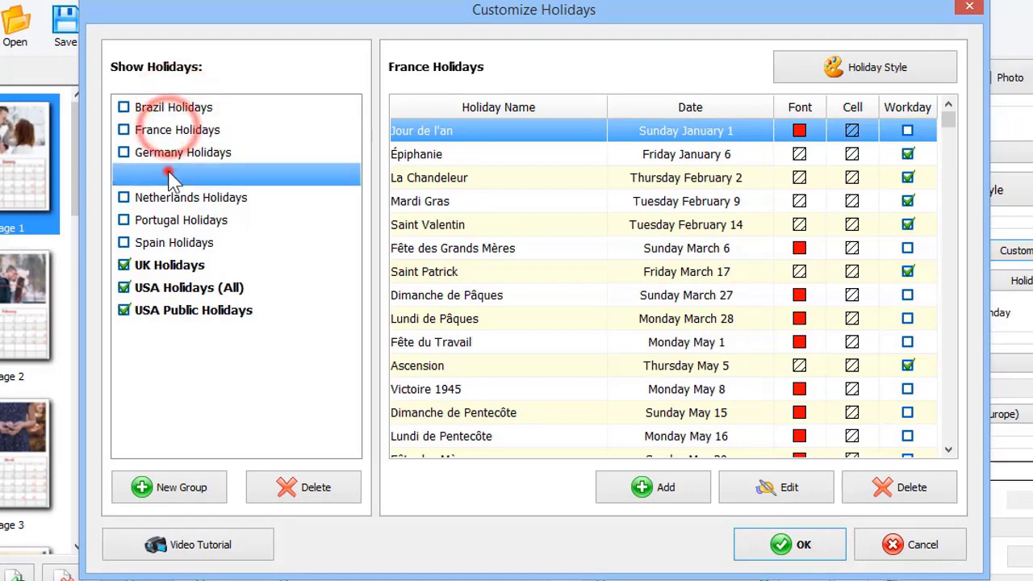
click(173, 221)
click(173, 266)
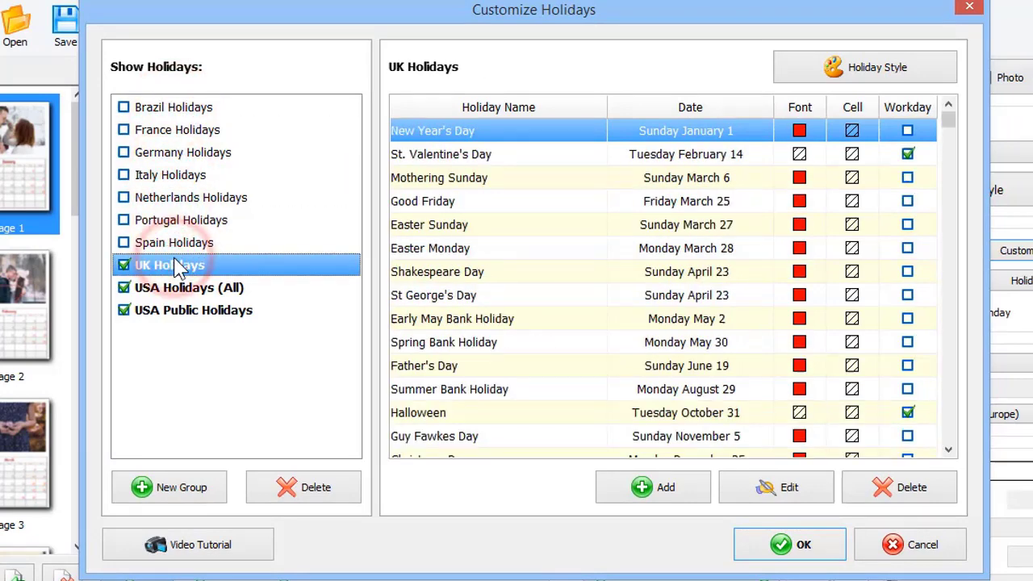
click(179, 489)
Confirm the My Holidays group and start a new holiday named Birthday
click(545, 363)
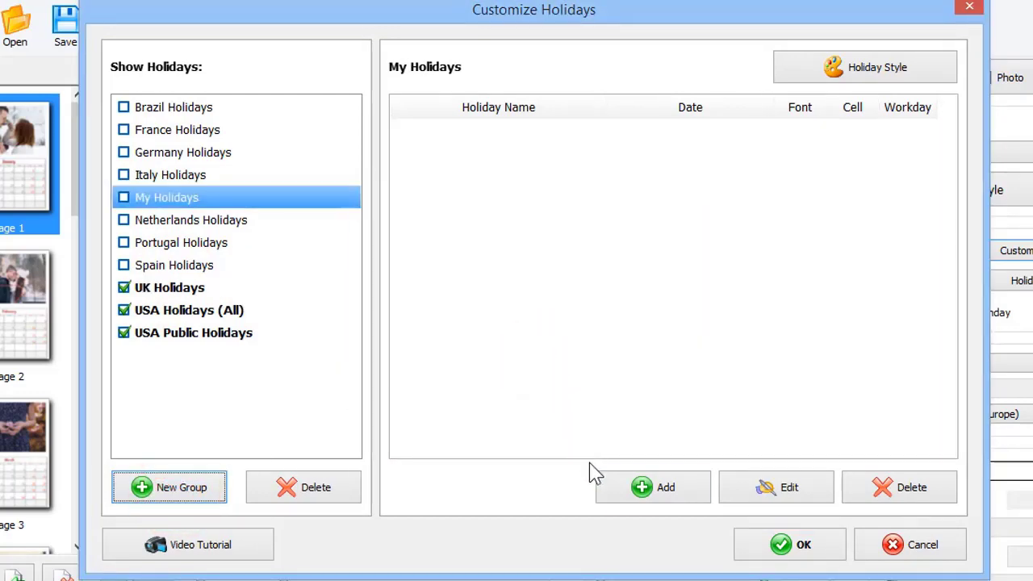
click(605, 487)
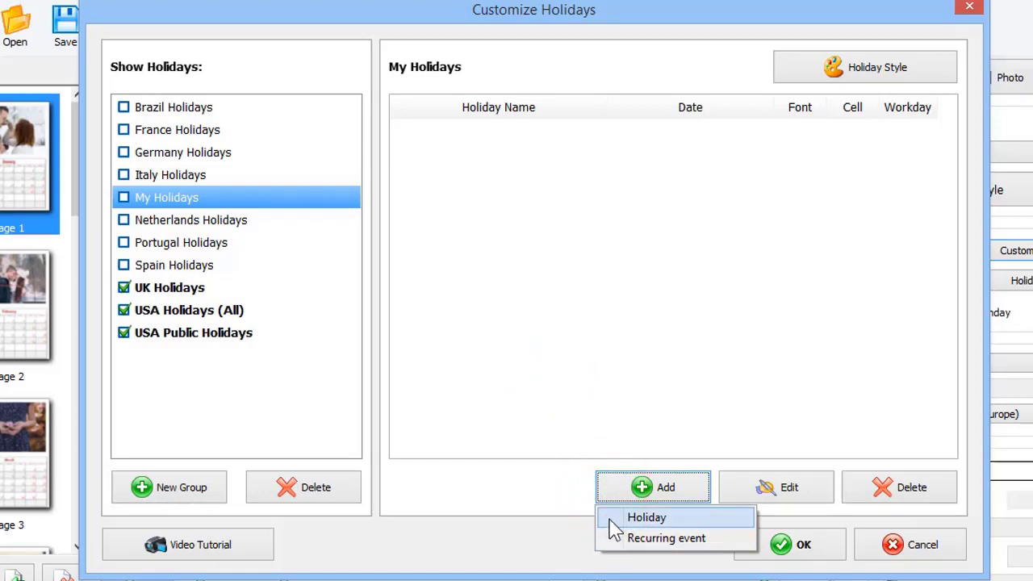
click(612, 518)
text(Birthday)
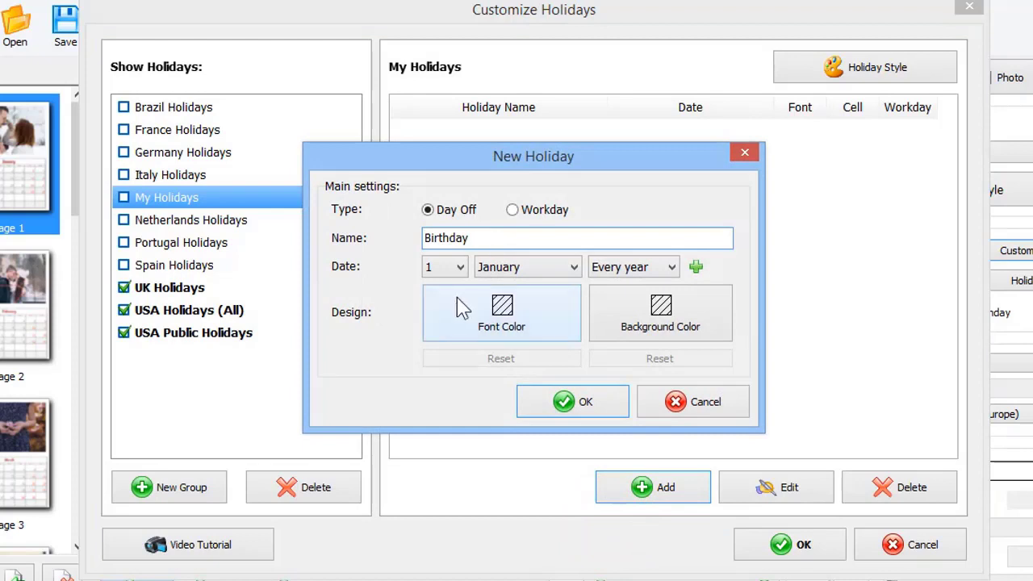
Date the Birthday holiday July 24, save it, and tick My Holidays for the calendar
click(452, 267)
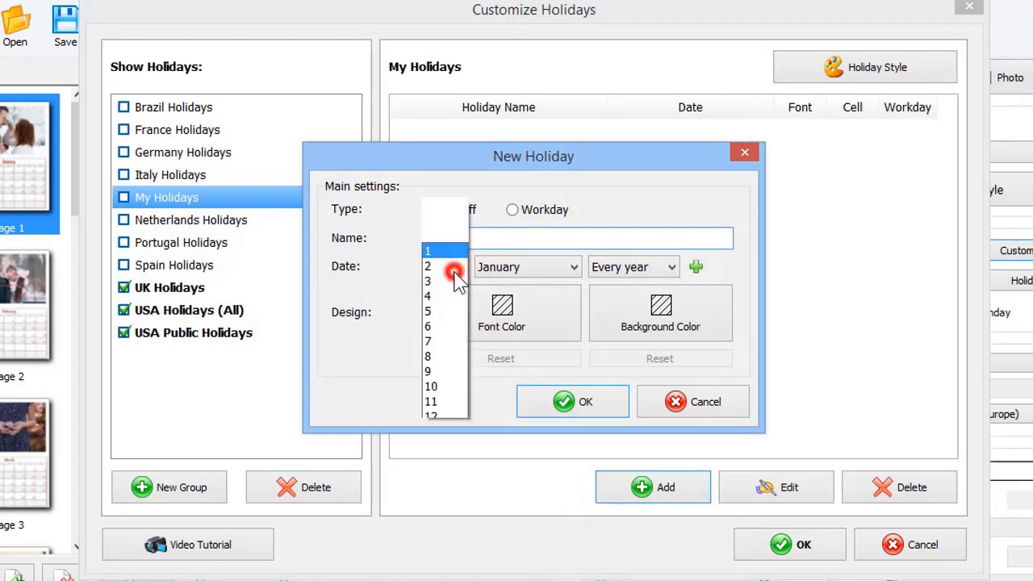
scroll(452, 290, down, 5)
click(448, 301)
click(495, 267)
click(503, 376)
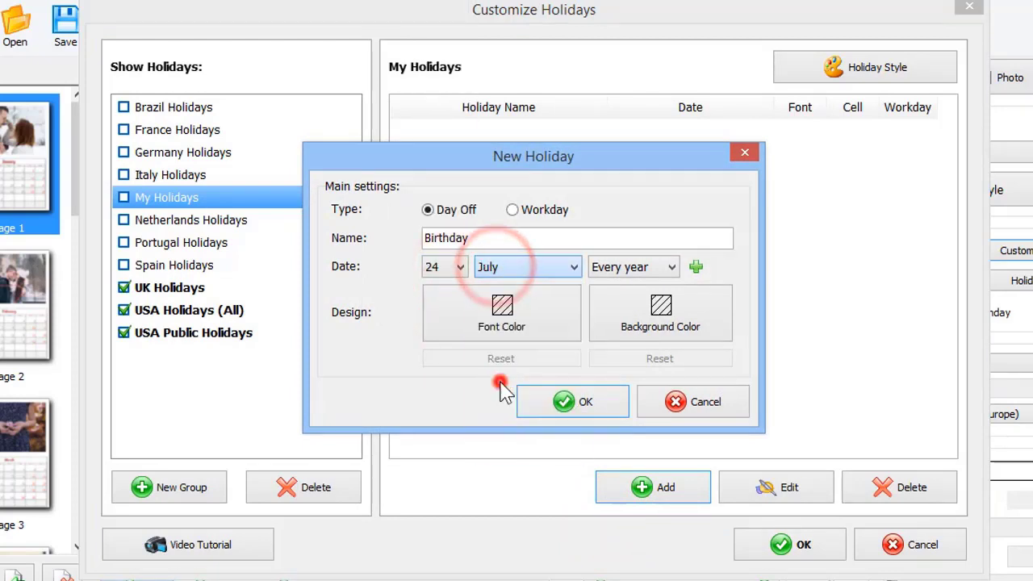
click(589, 400)
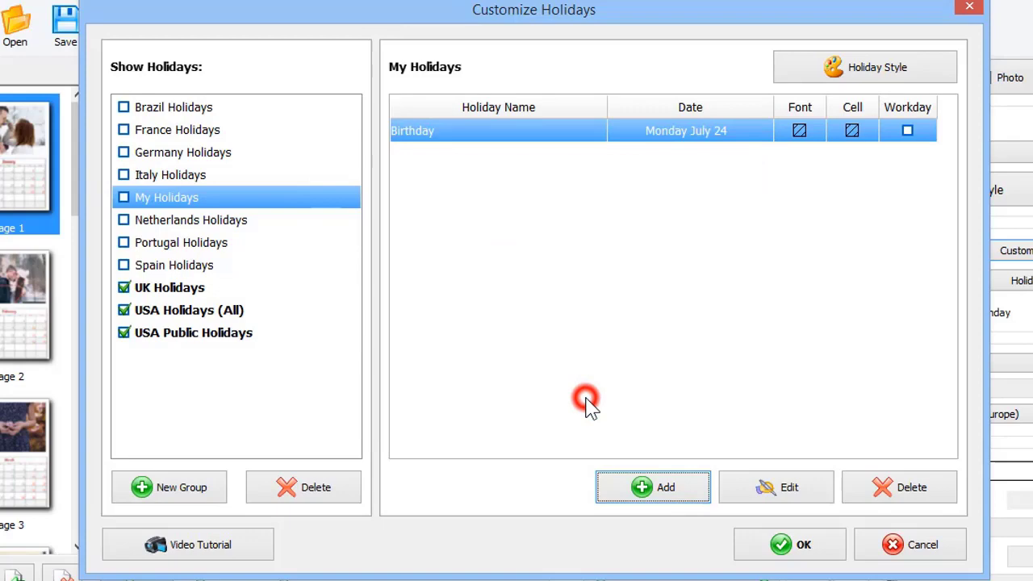
click(125, 198)
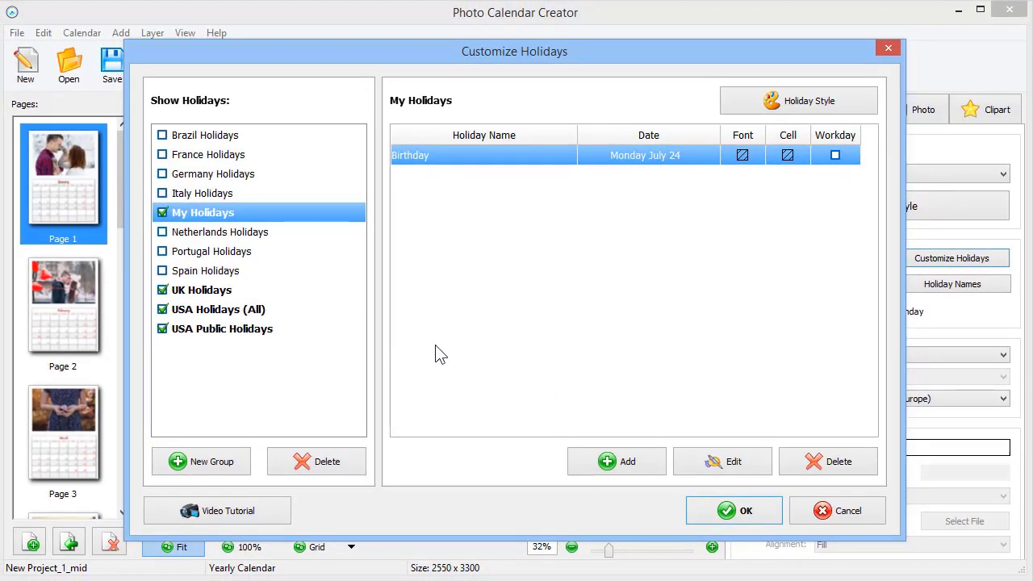
click(702, 510)
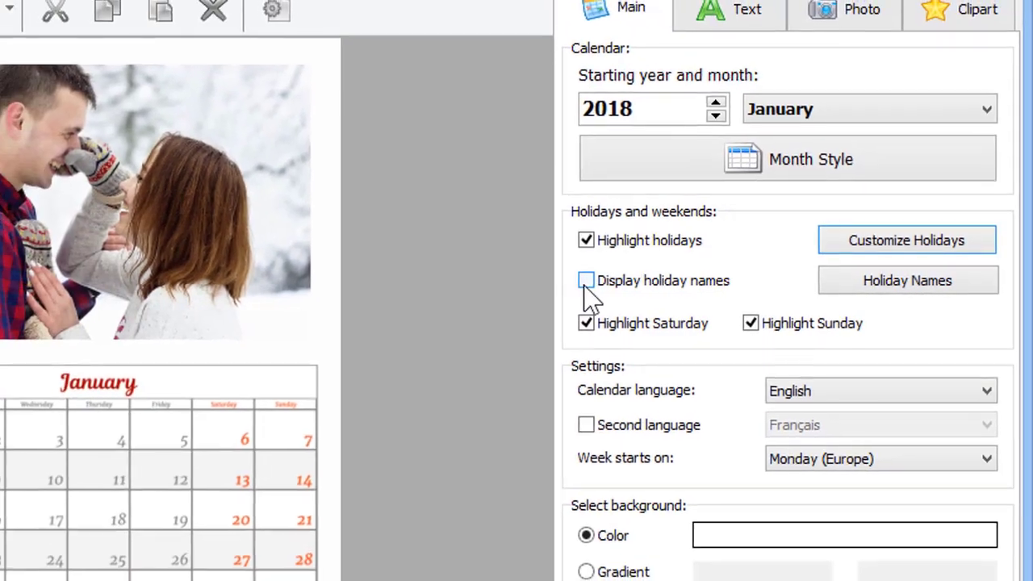
Show holiday names in the date cells, check them at 100%, then fit the page
click(503, 280)
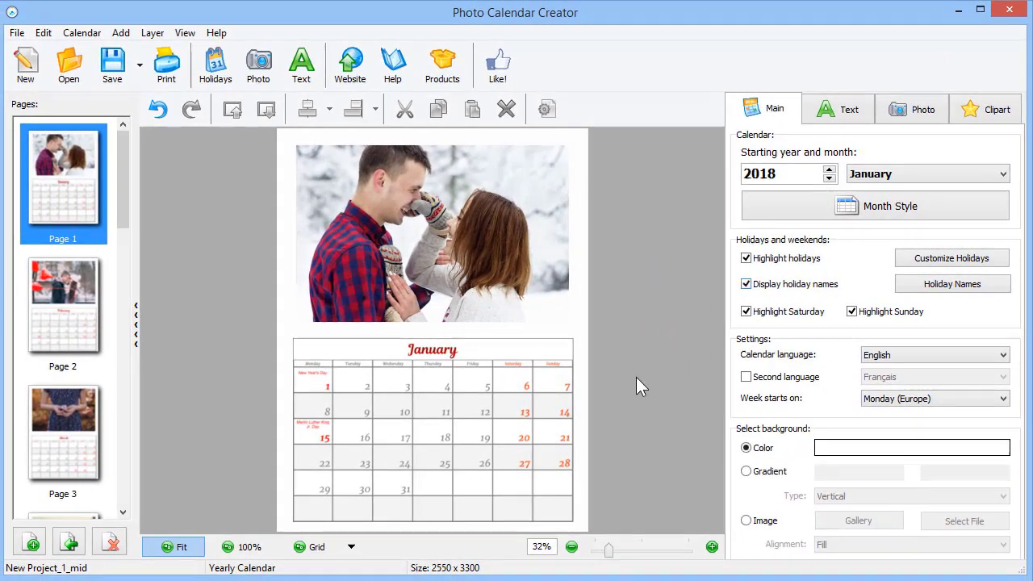
click(249, 548)
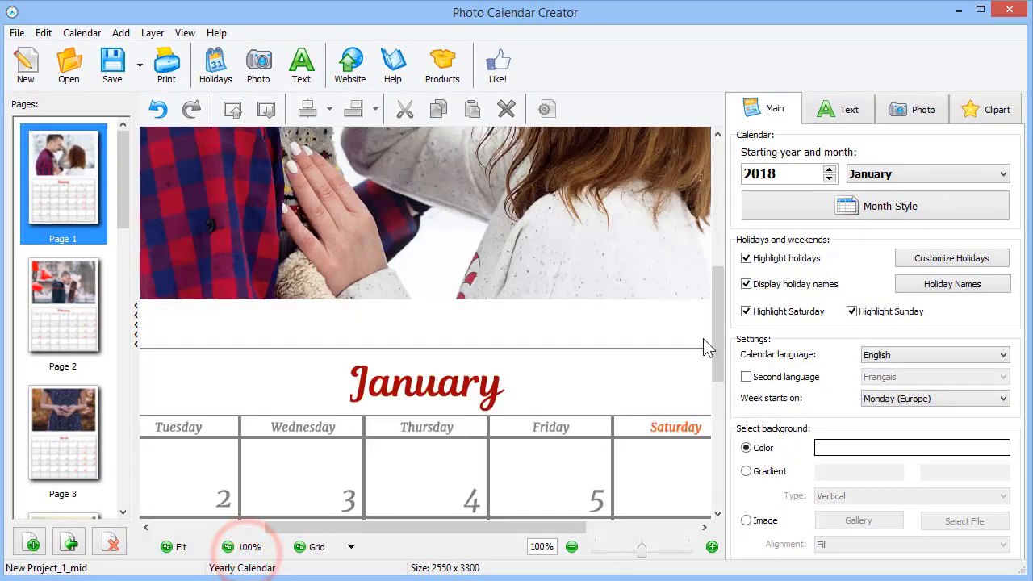
drag(717, 343, 714, 415)
drag(556, 525, 467, 537)
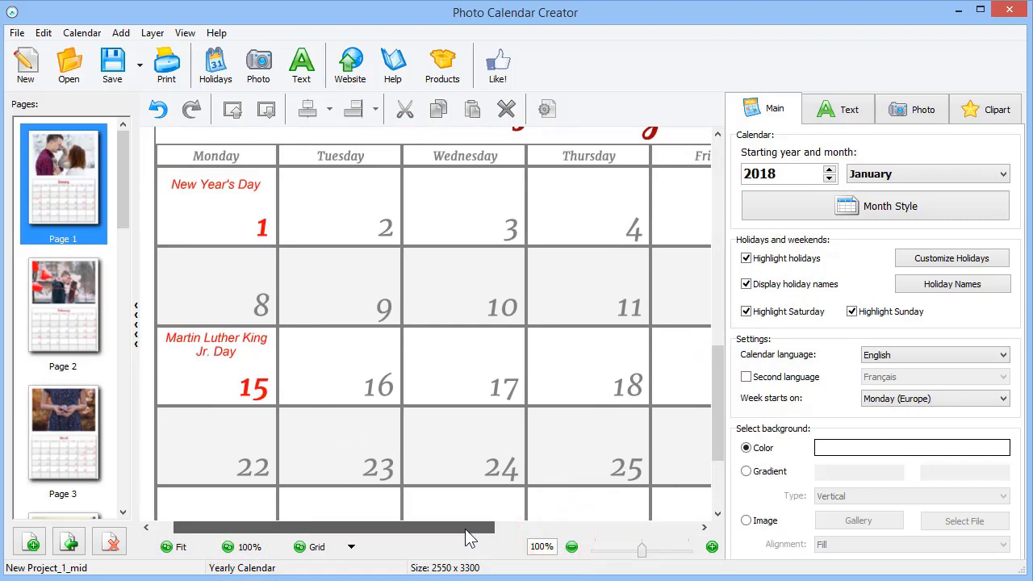
click(190, 548)
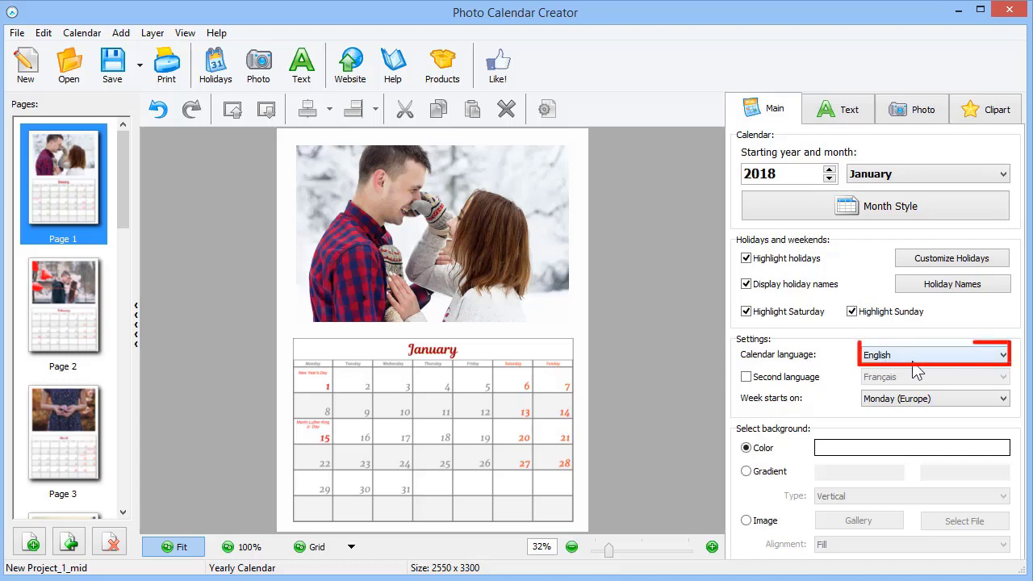
click(1003, 359)
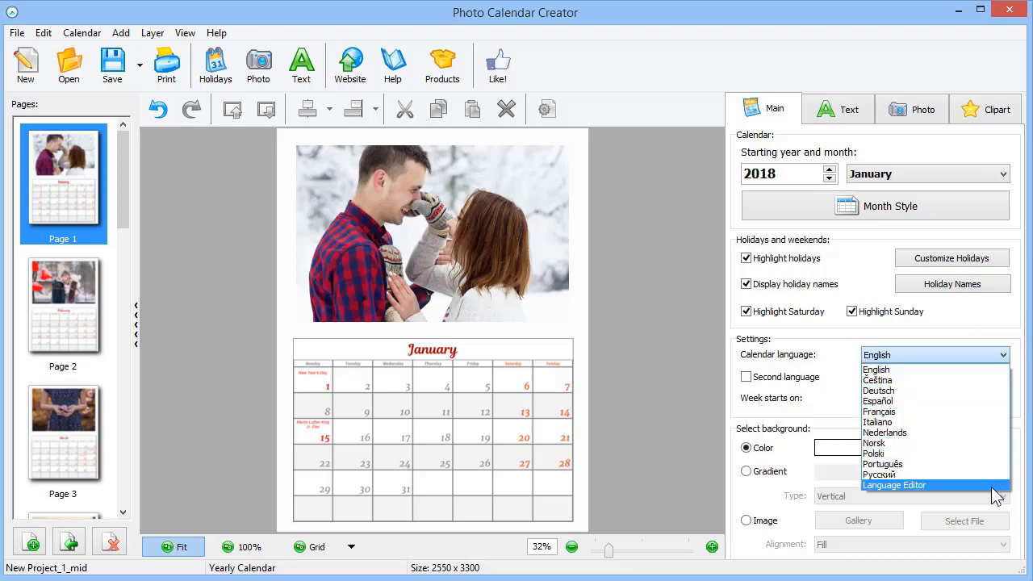
click(999, 363)
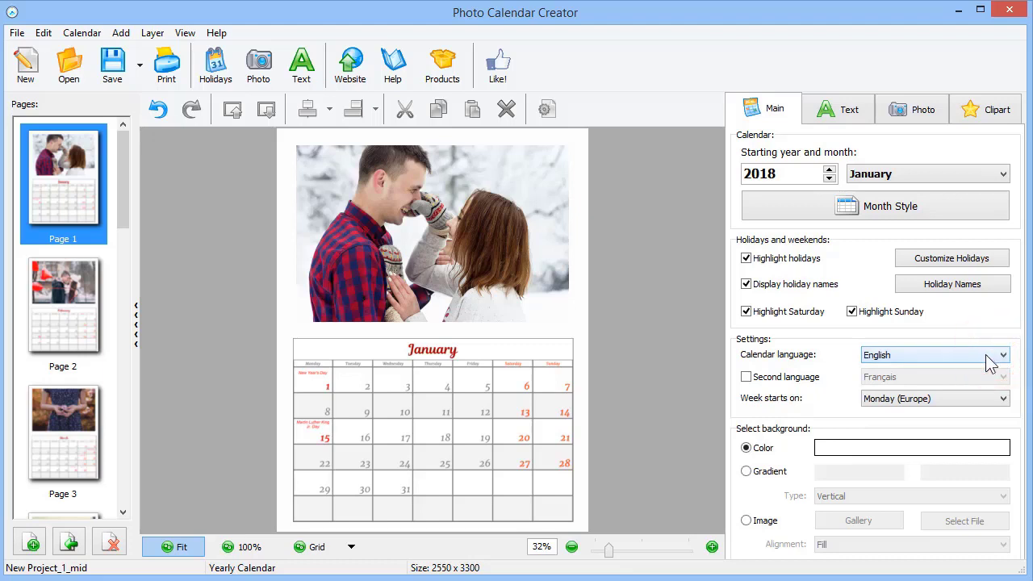
Try the snowy forest gallery image as background, then undo back to the grey sparkle image
click(747, 472)
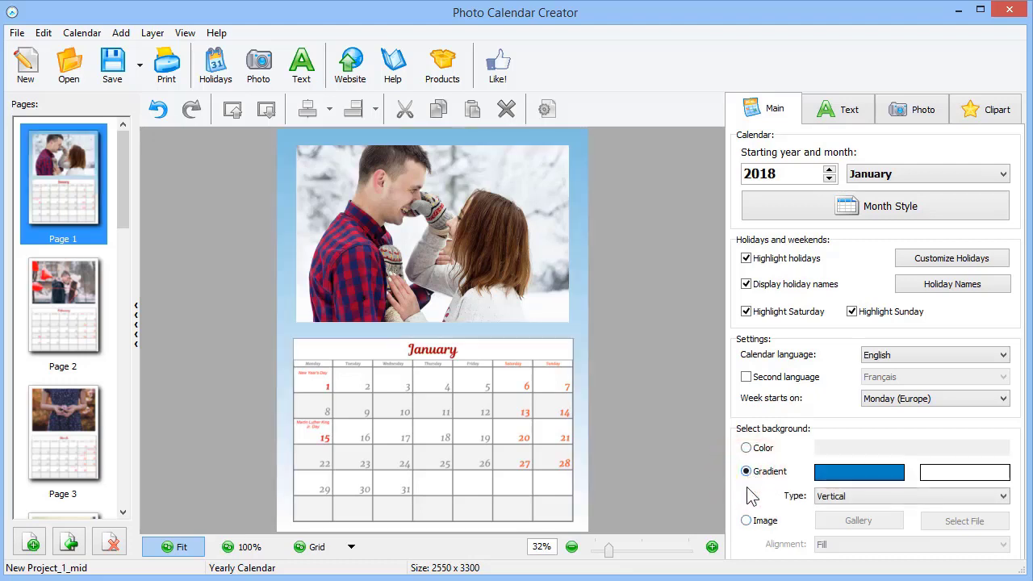
click(748, 521)
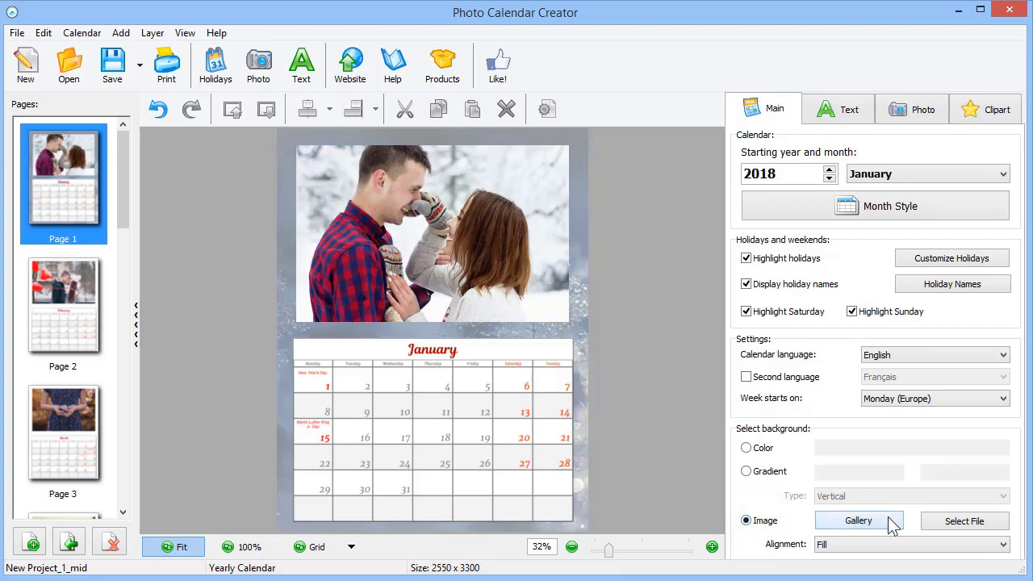
click(832, 524)
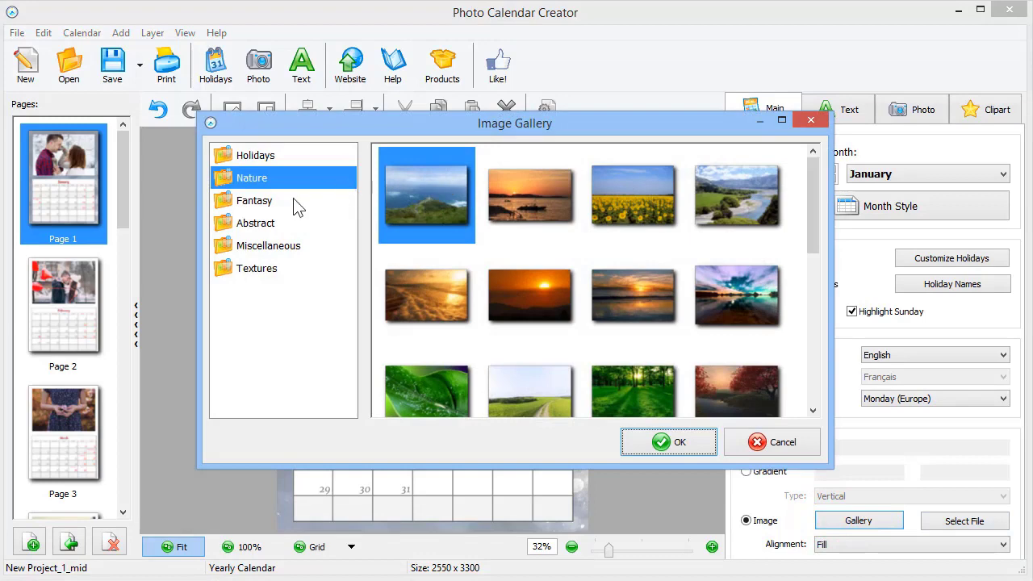
click(292, 201)
click(289, 223)
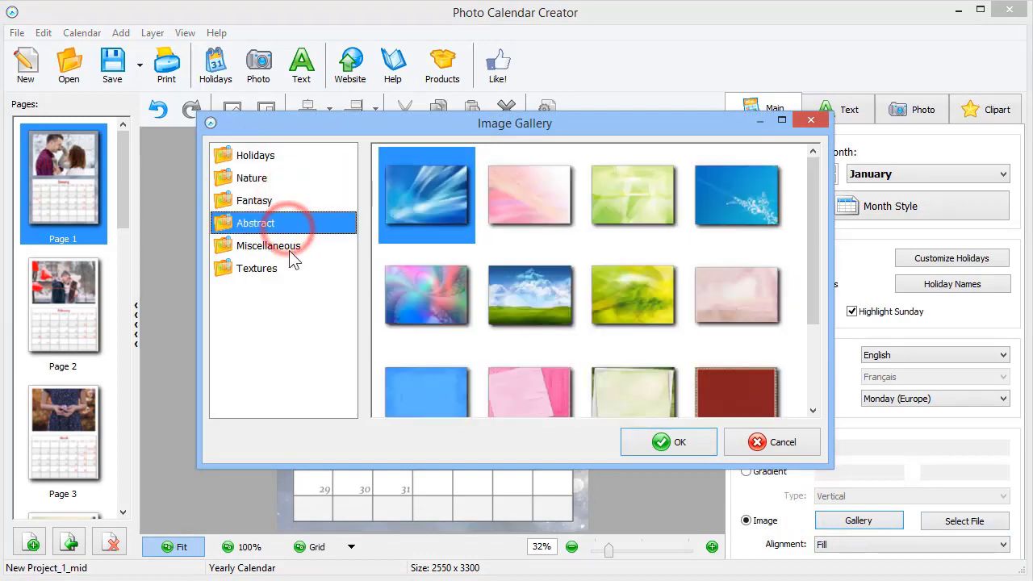
click(291, 252)
click(277, 185)
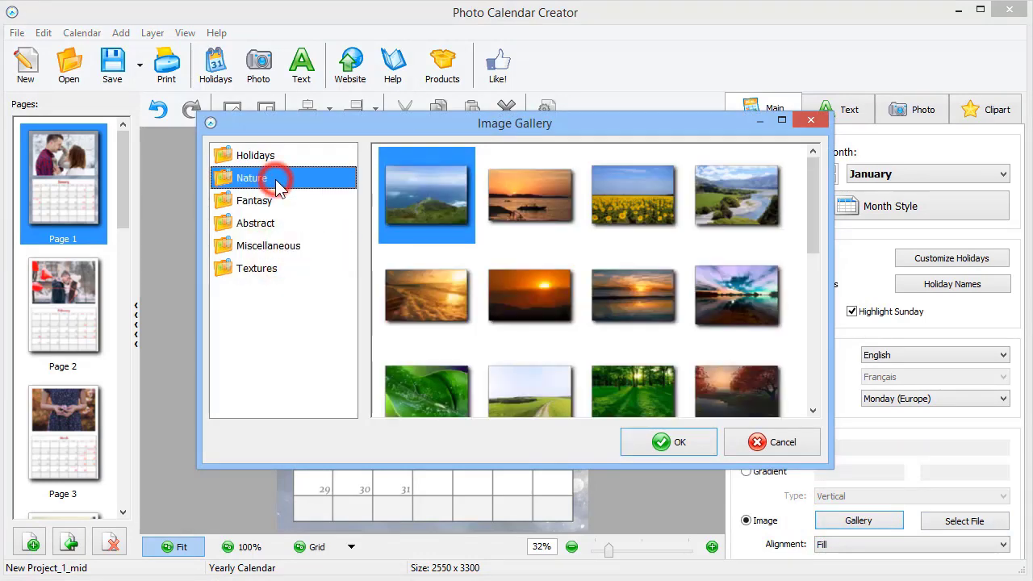
drag(814, 194, 806, 266)
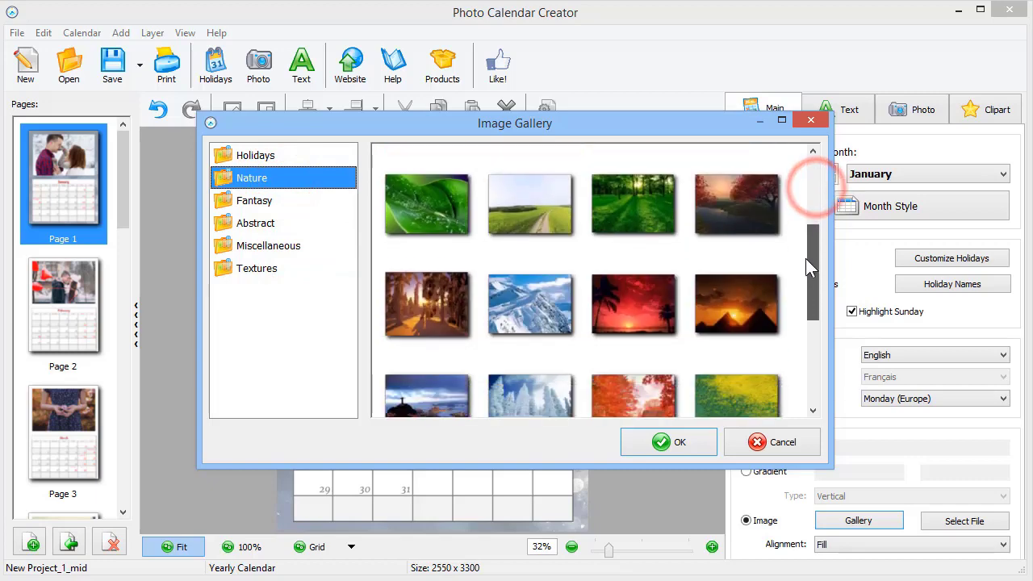
click(565, 355)
click(661, 444)
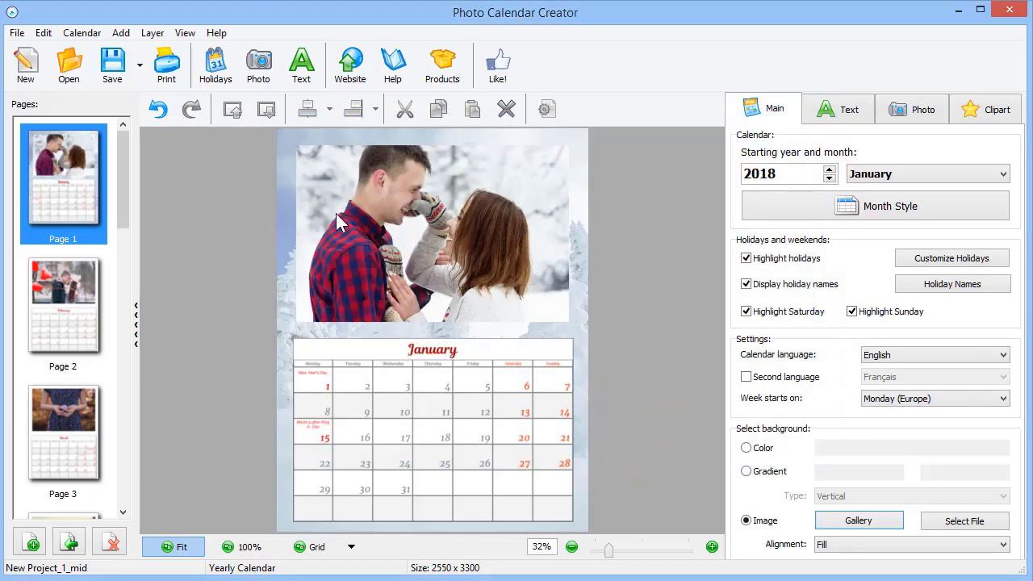
click(160, 111)
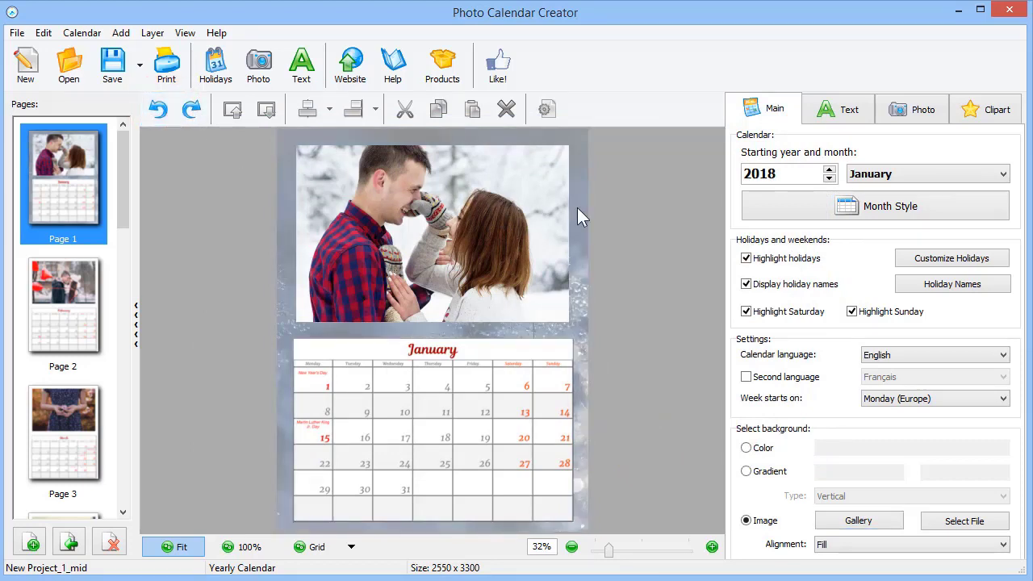
Add a 2018 caption on the photo's lower right
click(829, 117)
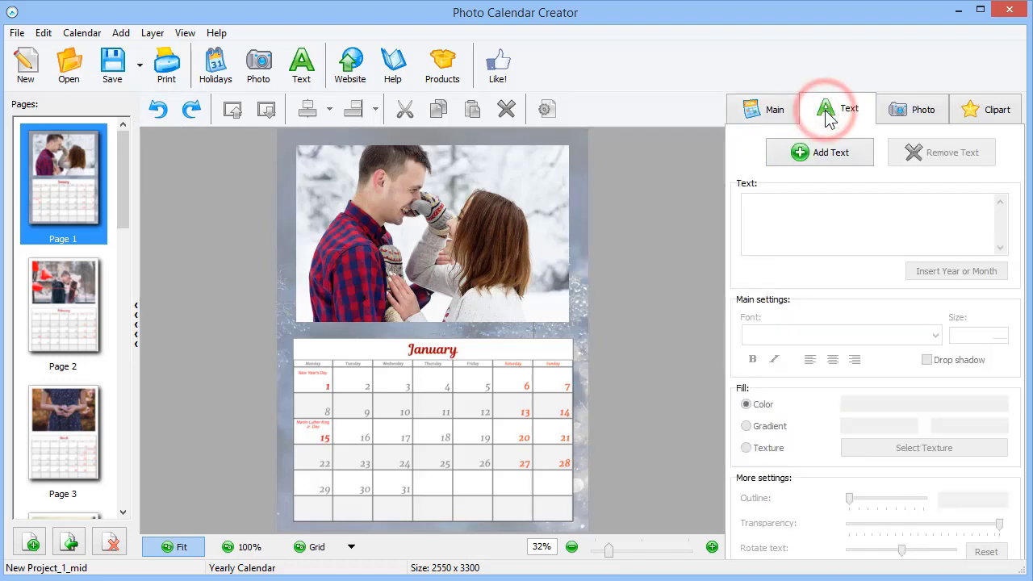
click(831, 155)
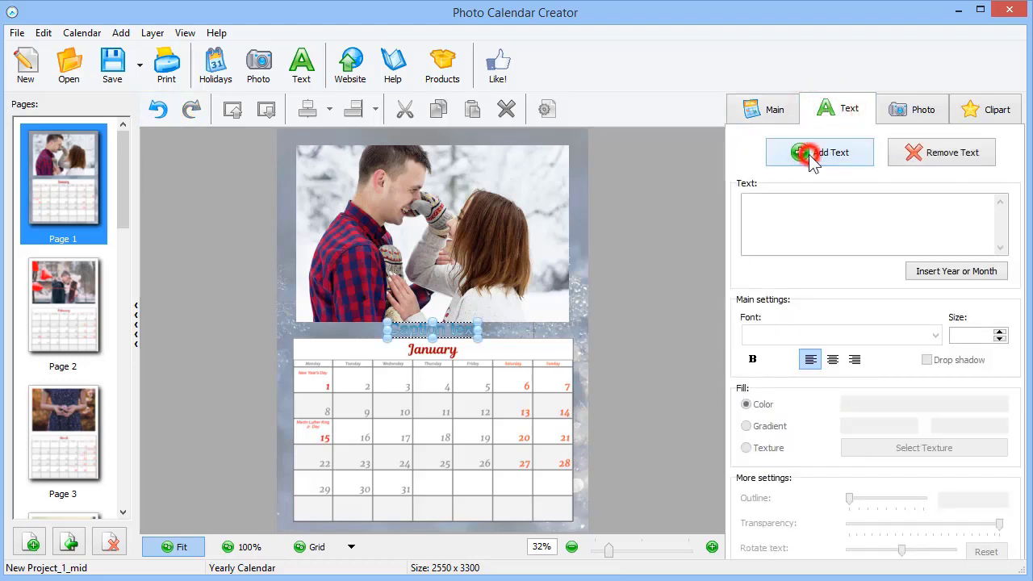
drag(463, 339, 547, 315)
drag(815, 206, 740, 206)
text(2018)
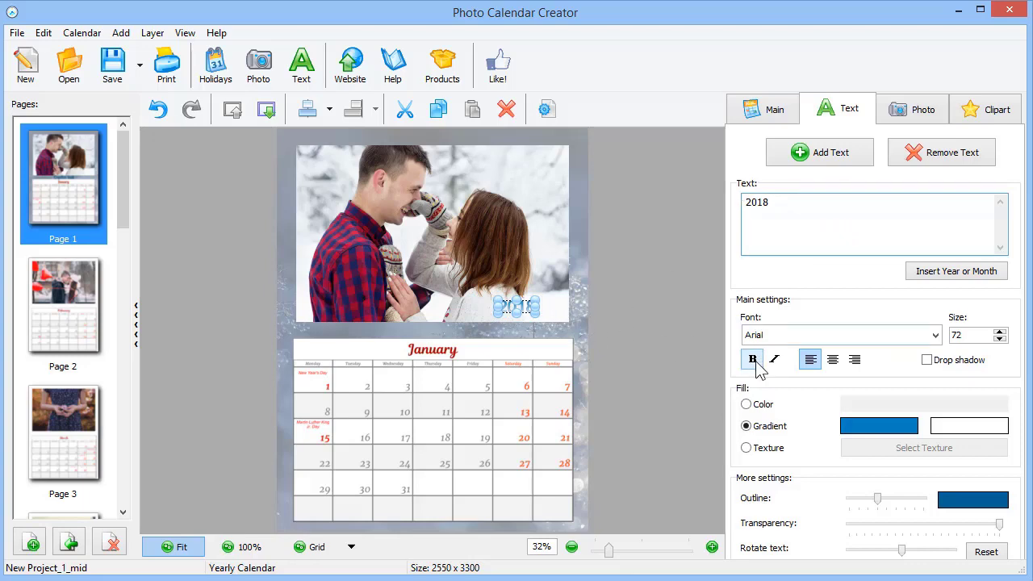
Make the 2018 caption bold in the Good Vibes font and enlarge it to 205
click(752, 360)
click(761, 335)
scroll(745, 346, down, 2)
drag(932, 406, 936, 478)
click(814, 393)
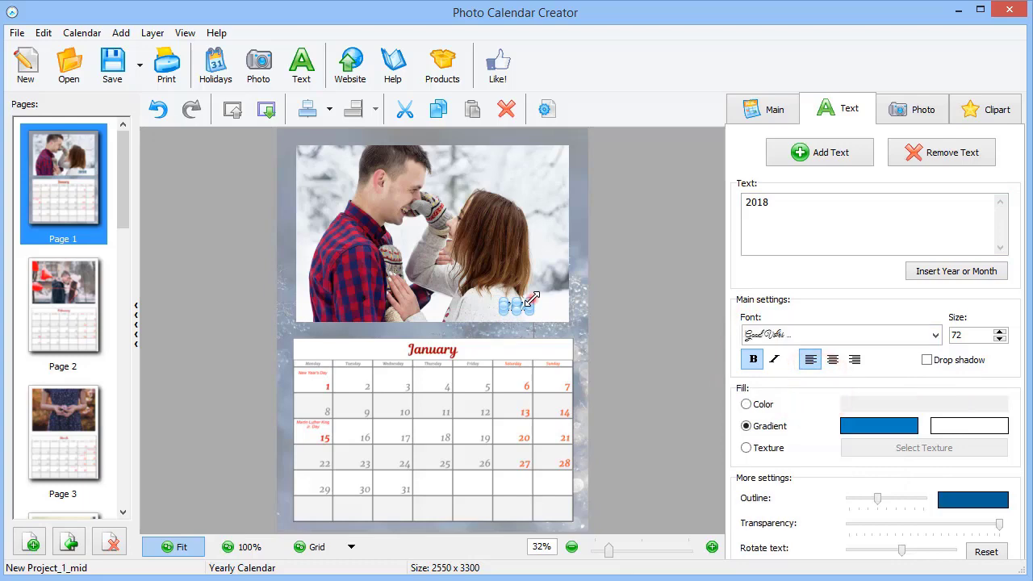
drag(532, 300, 554, 313)
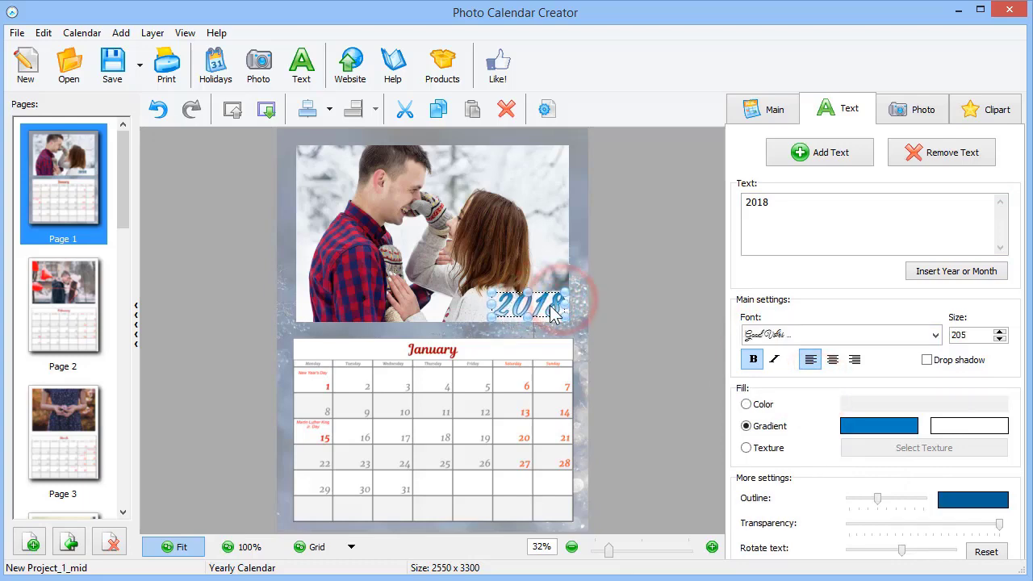
Fill the caption with solid dark red 800000 and thin its outline
click(744, 405)
click(858, 407)
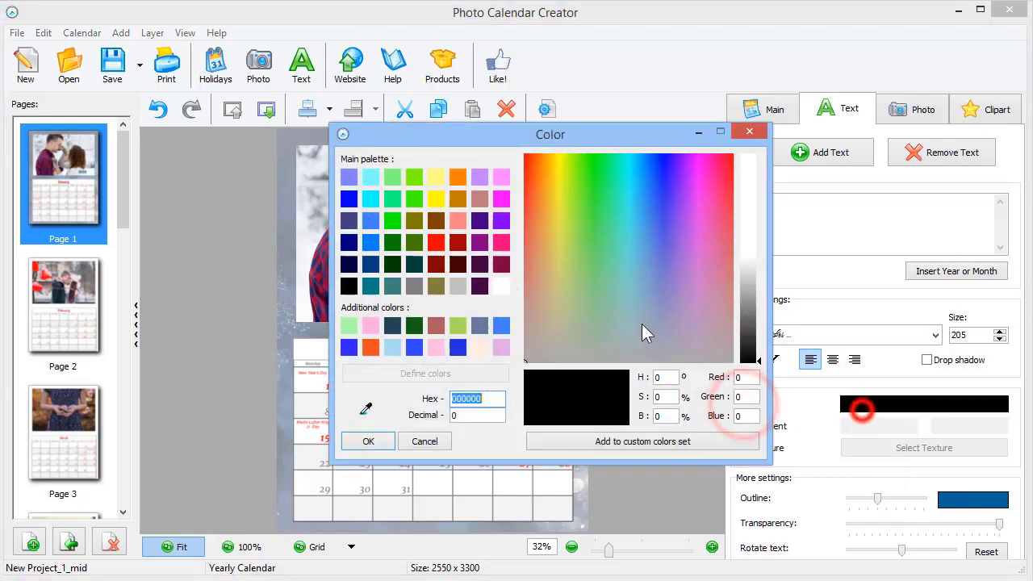
click(436, 263)
click(368, 442)
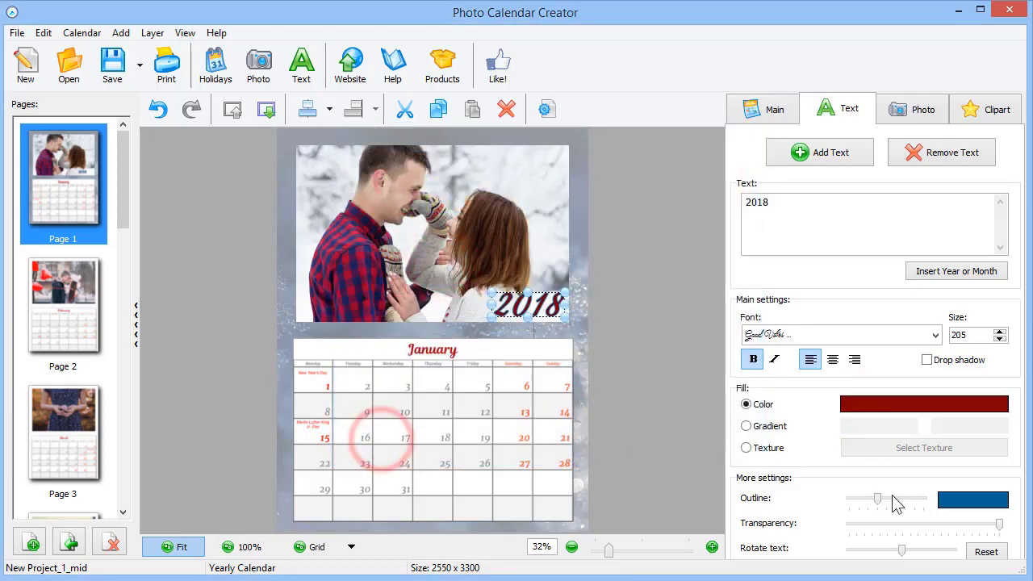
drag(878, 498, 847, 500)
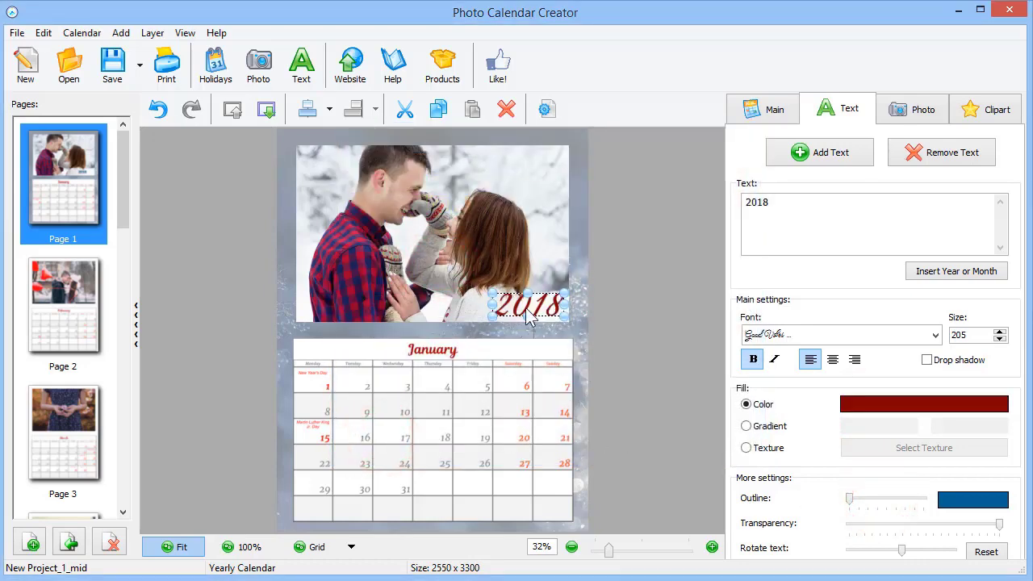
click(923, 120)
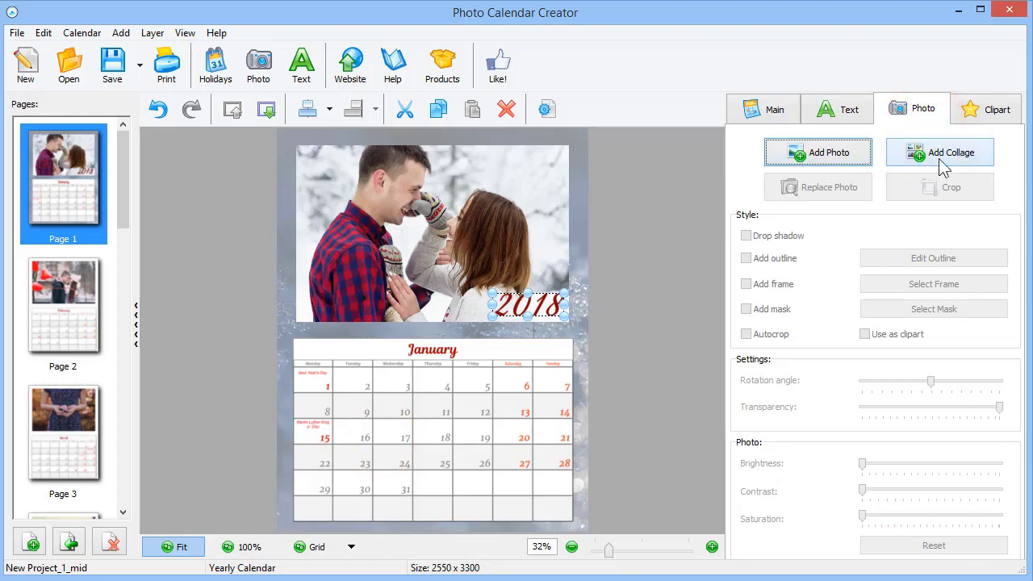
Give the January photo an outline, leaving its drop shadow off
click(549, 193)
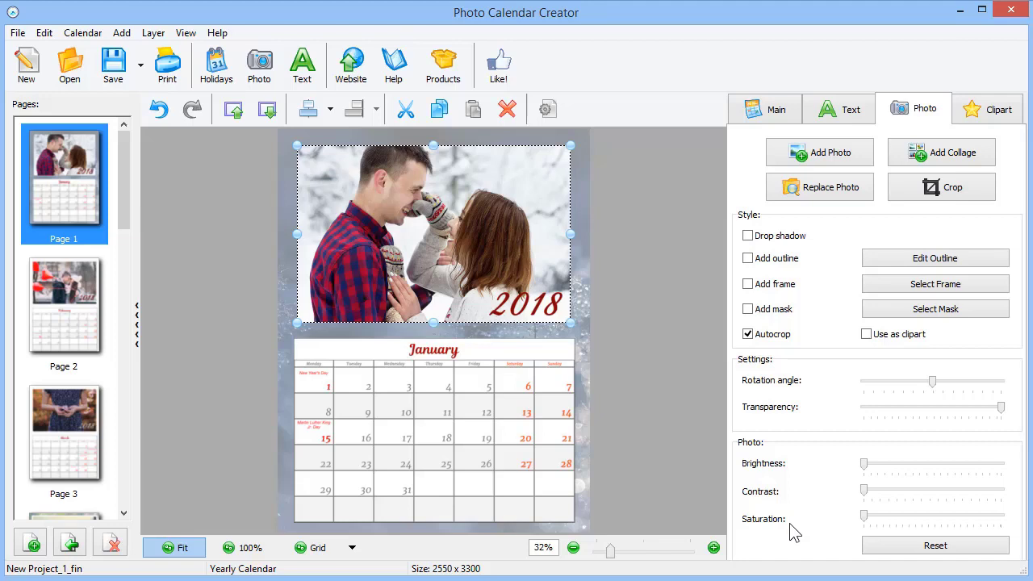
click(748, 239)
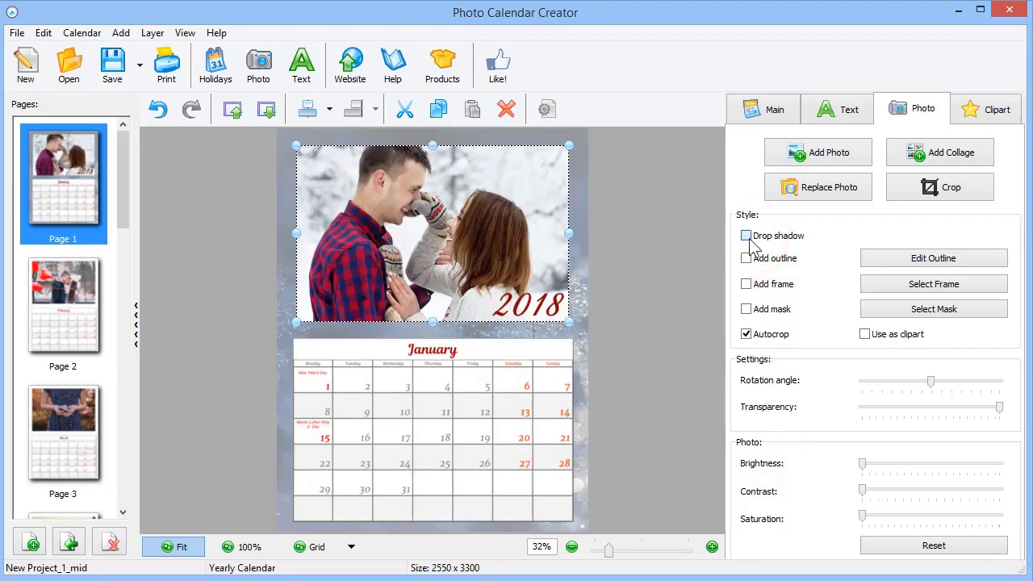
click(747, 237)
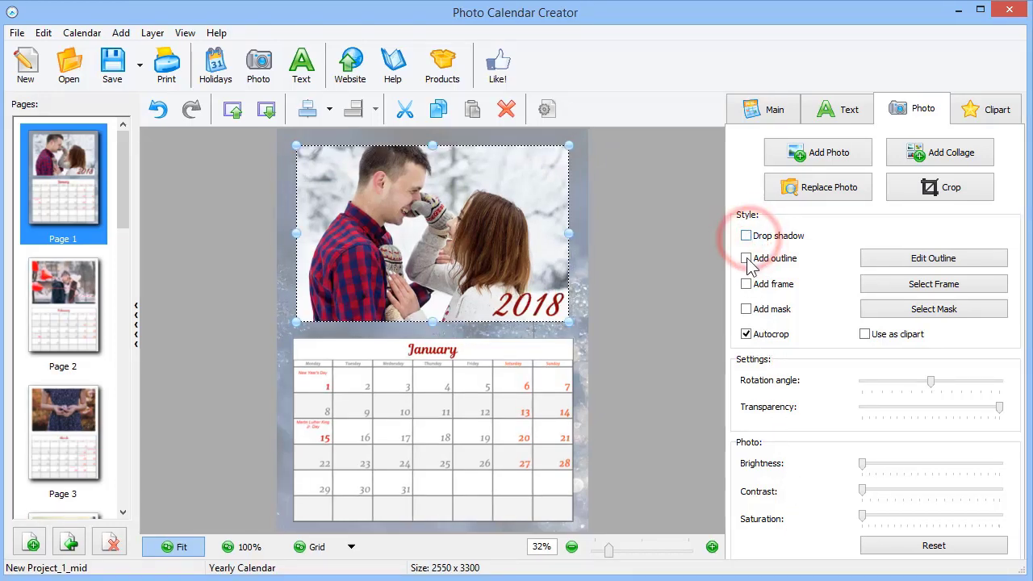
click(747, 259)
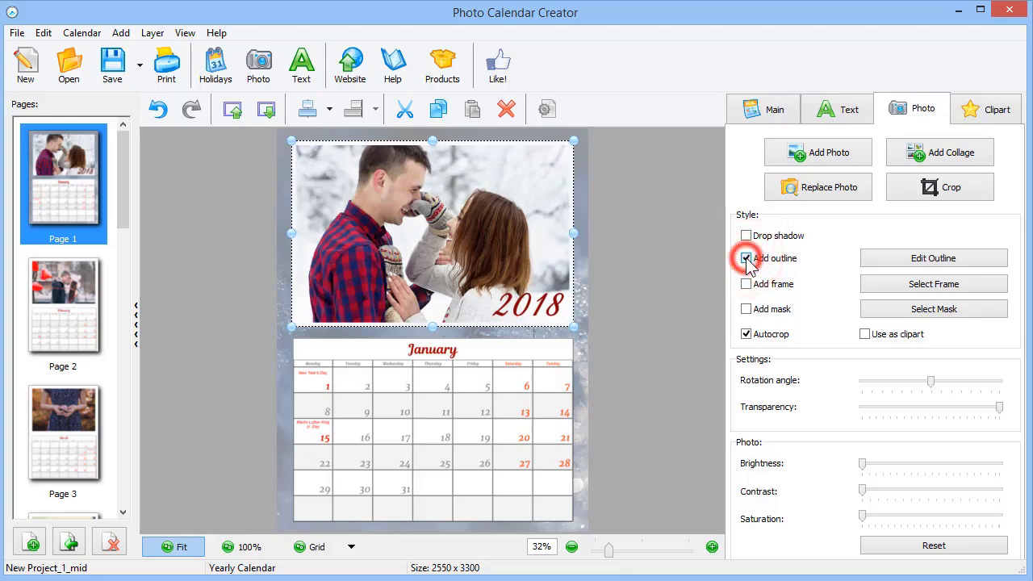
Remove the top photo's outline and browse photo frames without applying one
click(747, 259)
click(868, 284)
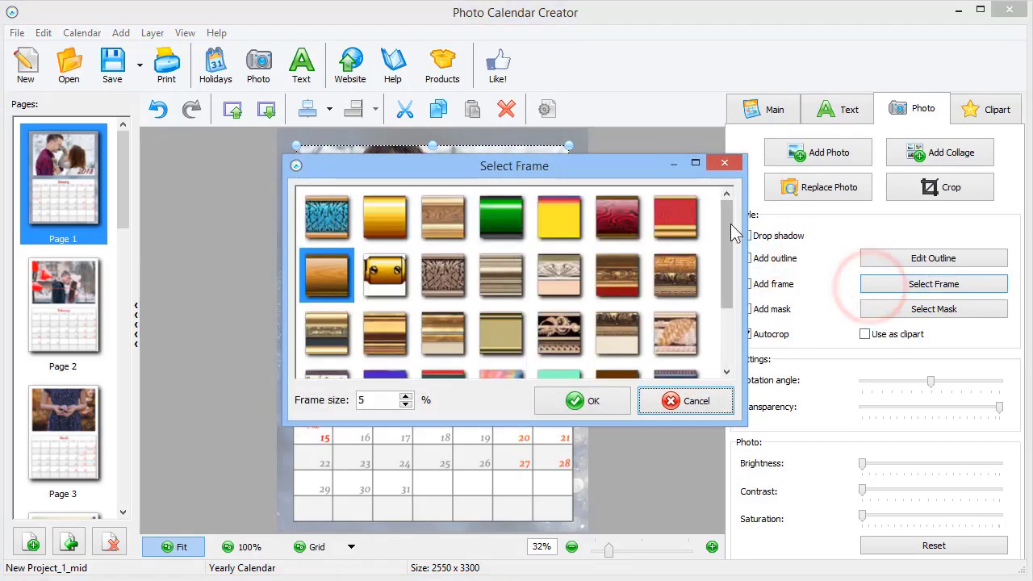
mouse_move(729, 219)
mouse_down()
mouse_move(727, 261)
mouse_move(729, 219)
mouse_up()
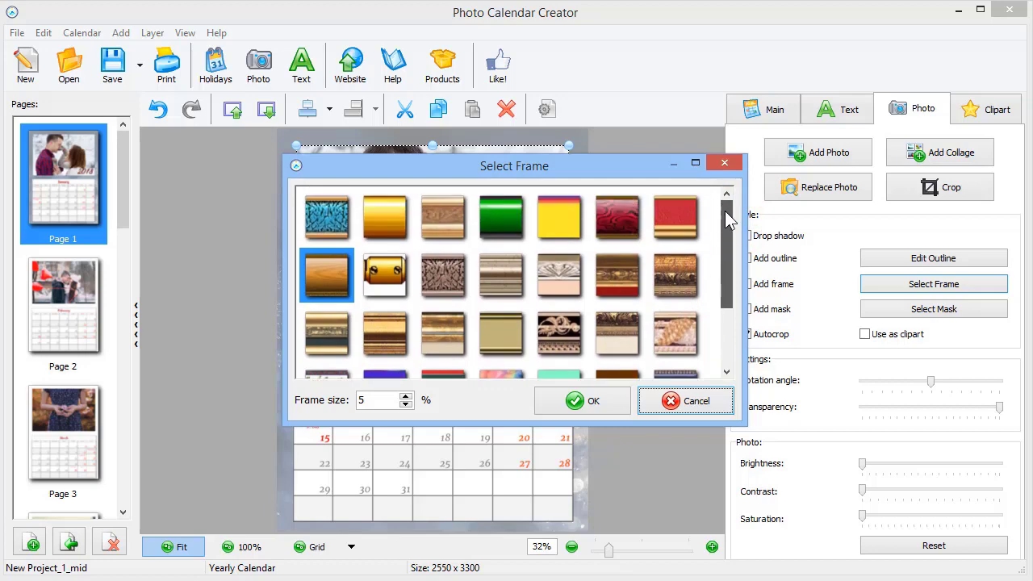
click(706, 400)
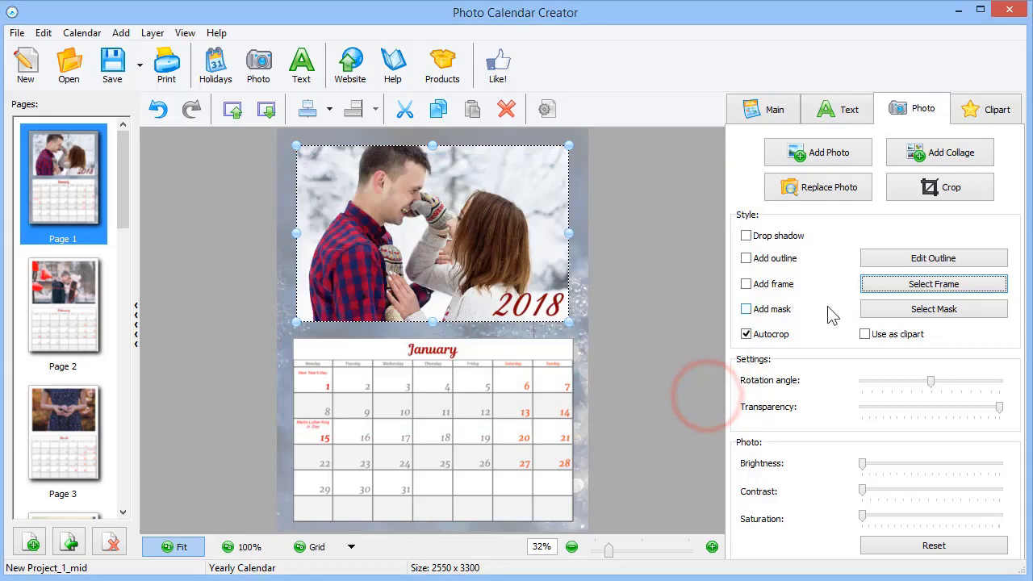
Try a mask shape on the top photo, then remove the mask and restore the outline
click(870, 309)
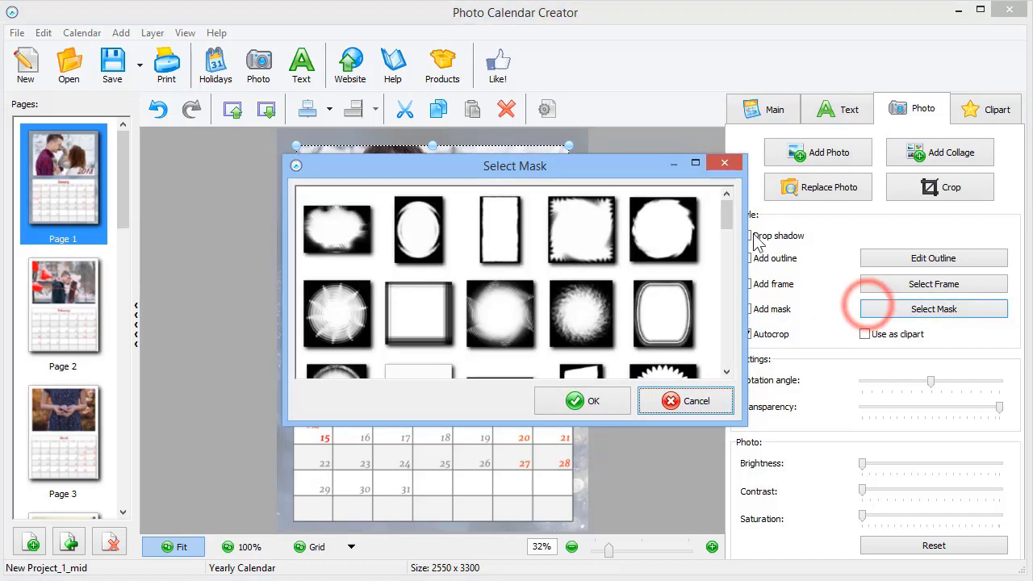
drag(727, 216, 734, 319)
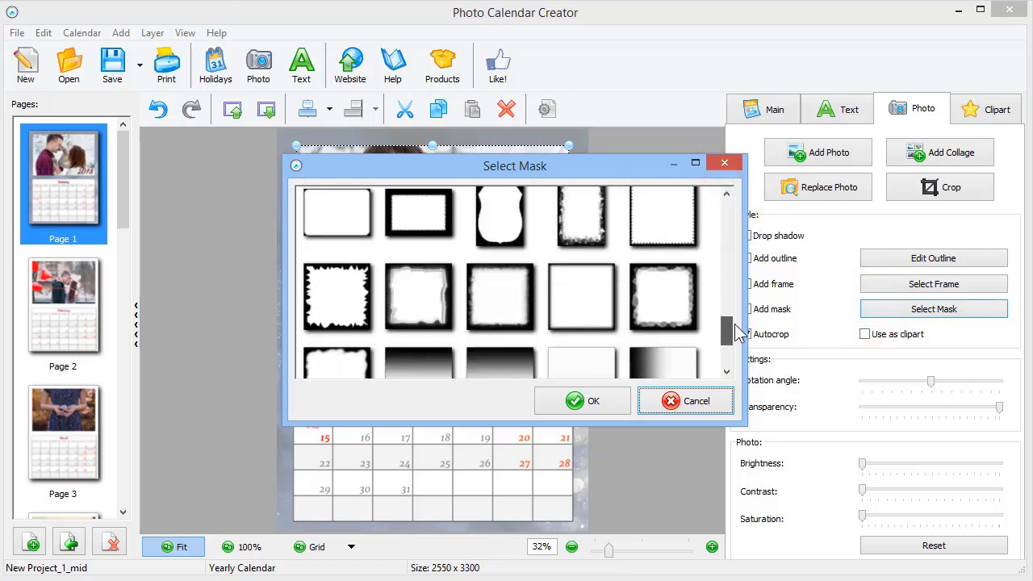
click(358, 289)
click(562, 396)
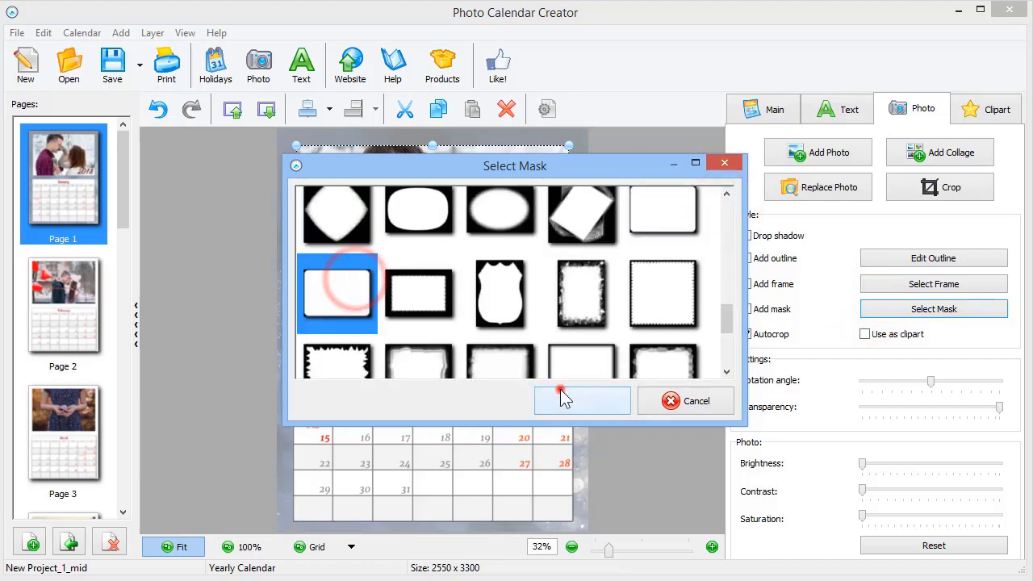
click(747, 311)
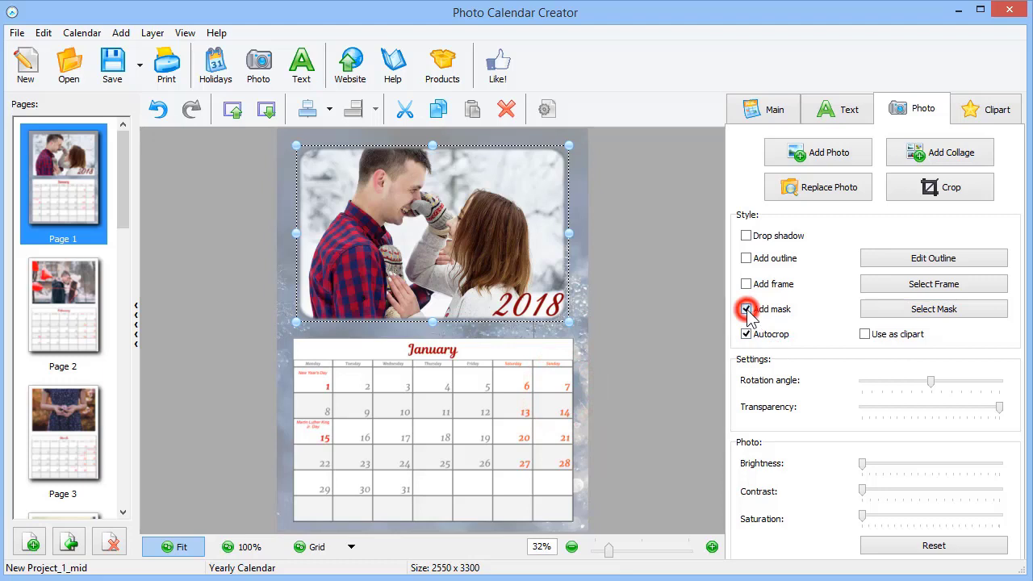
click(745, 259)
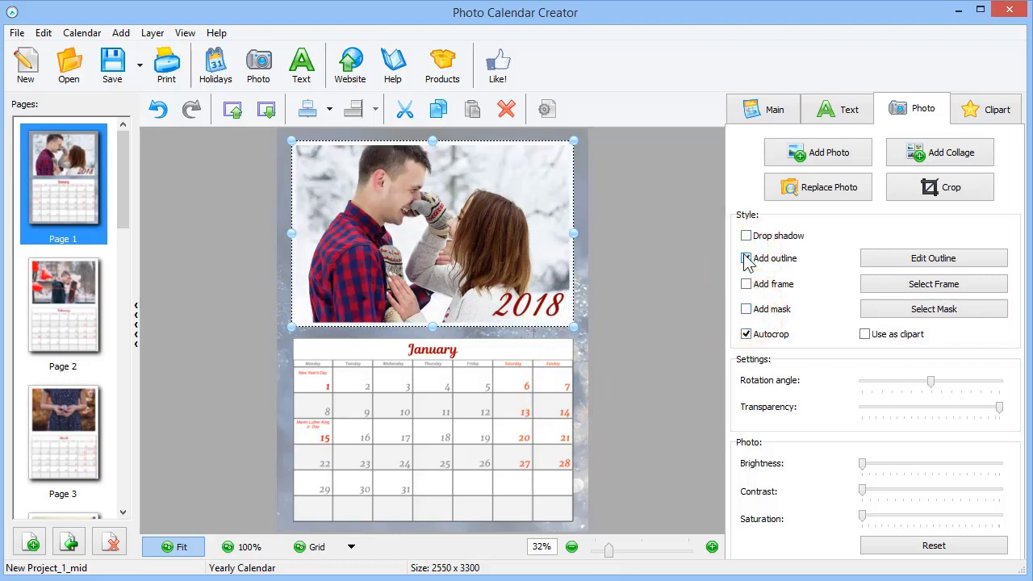
Browse the Romance clipart category, then return to Main settings and select the January grid
click(969, 118)
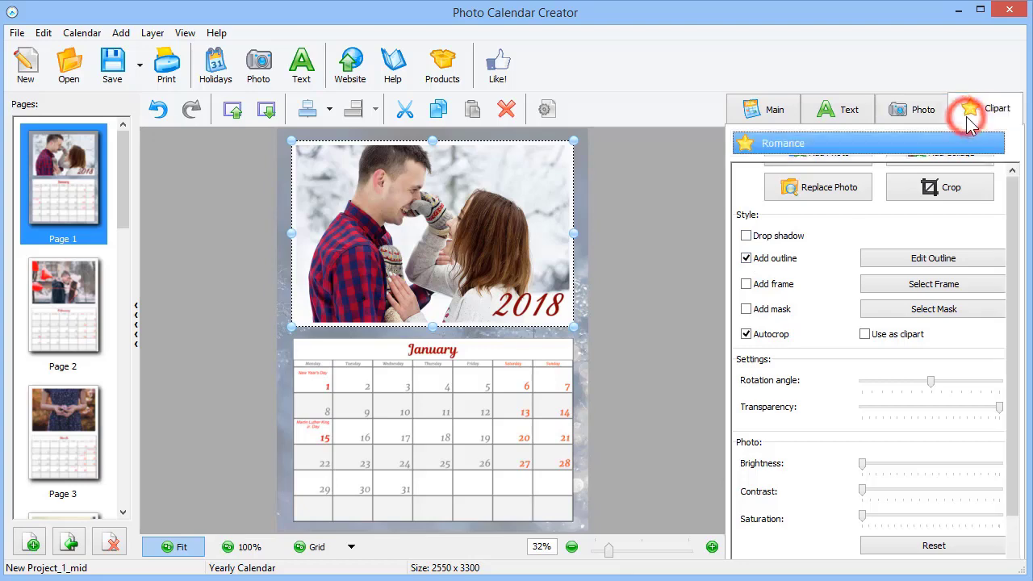
click(998, 145)
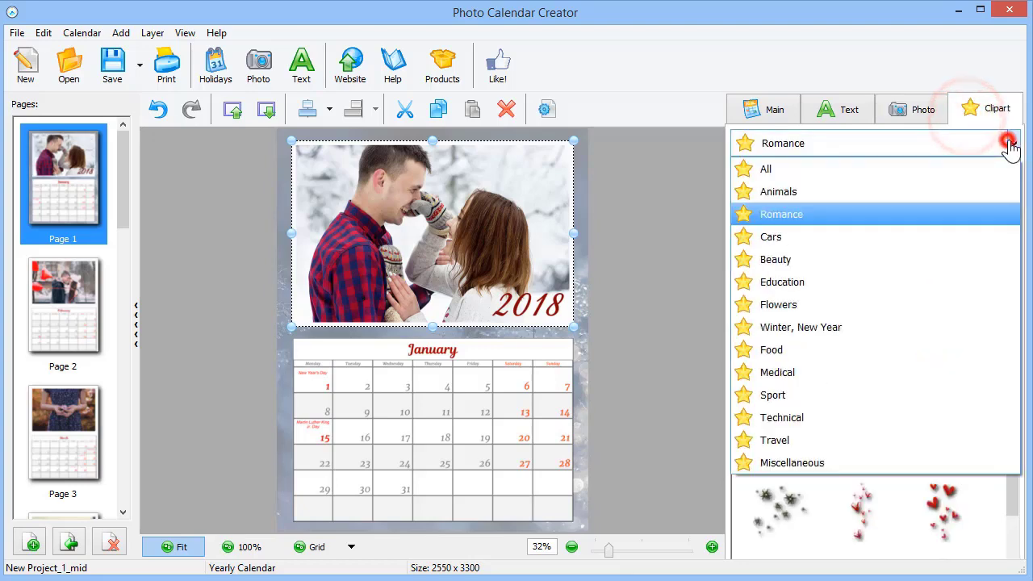
click(1009, 137)
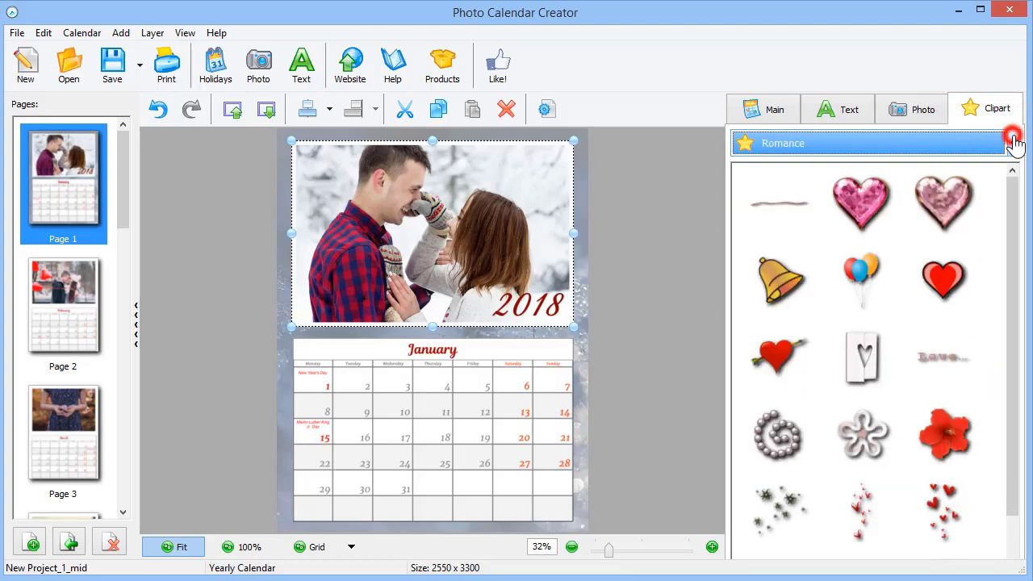
click(773, 111)
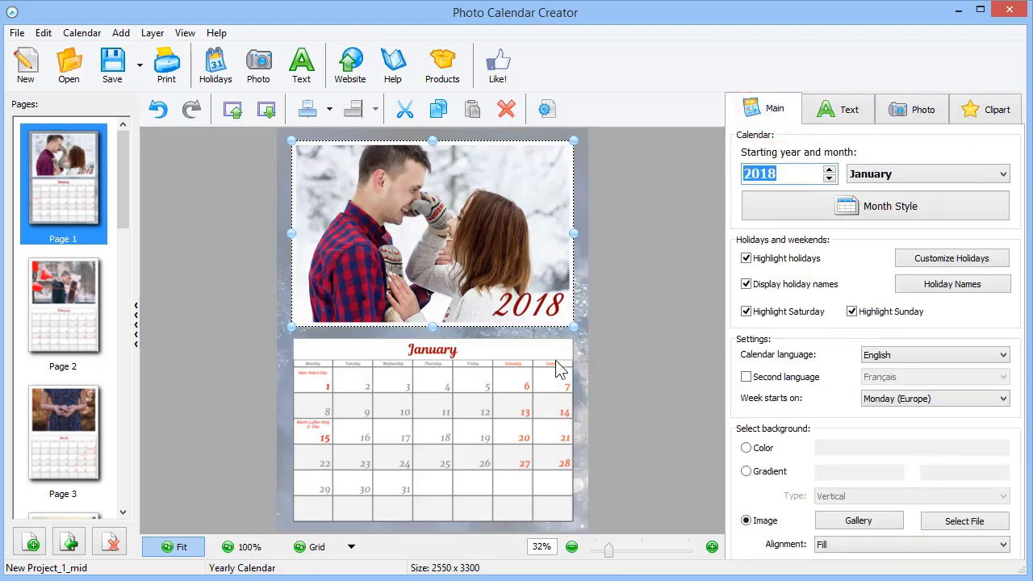
click(481, 414)
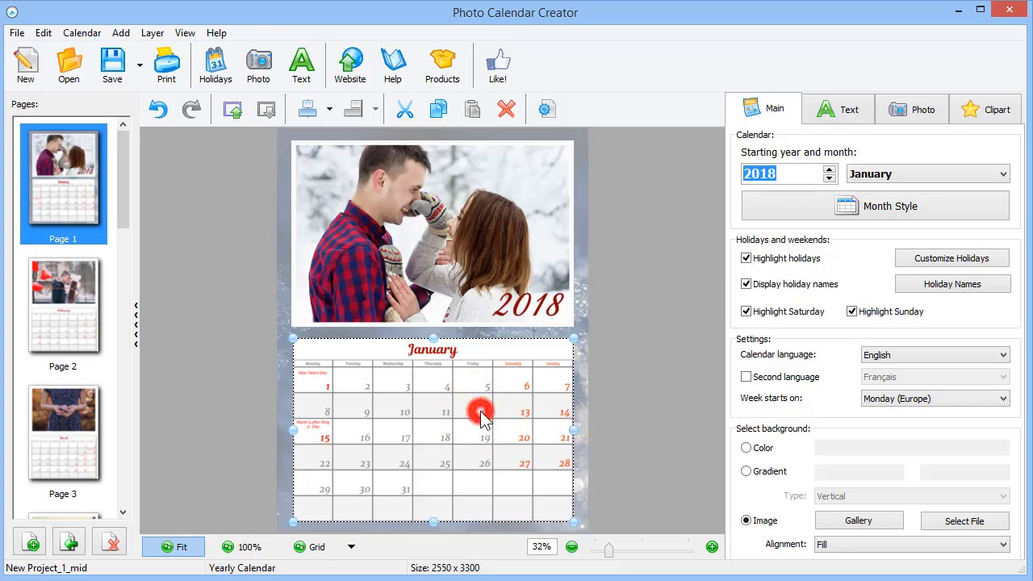
Load the portrait photo into the January 10 grid cell with Align Left alignment
double_click(481, 415)
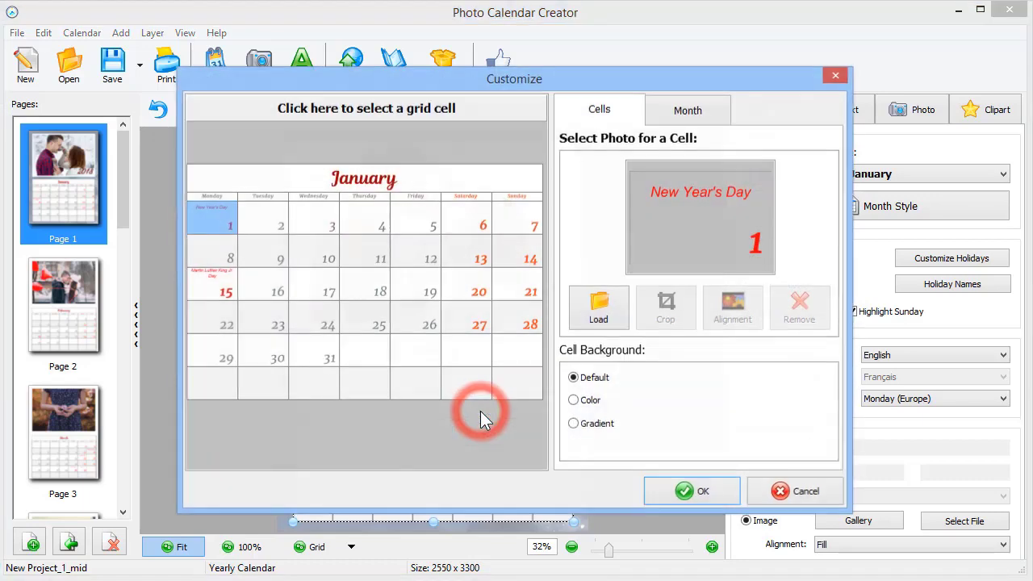
click(319, 268)
click(582, 322)
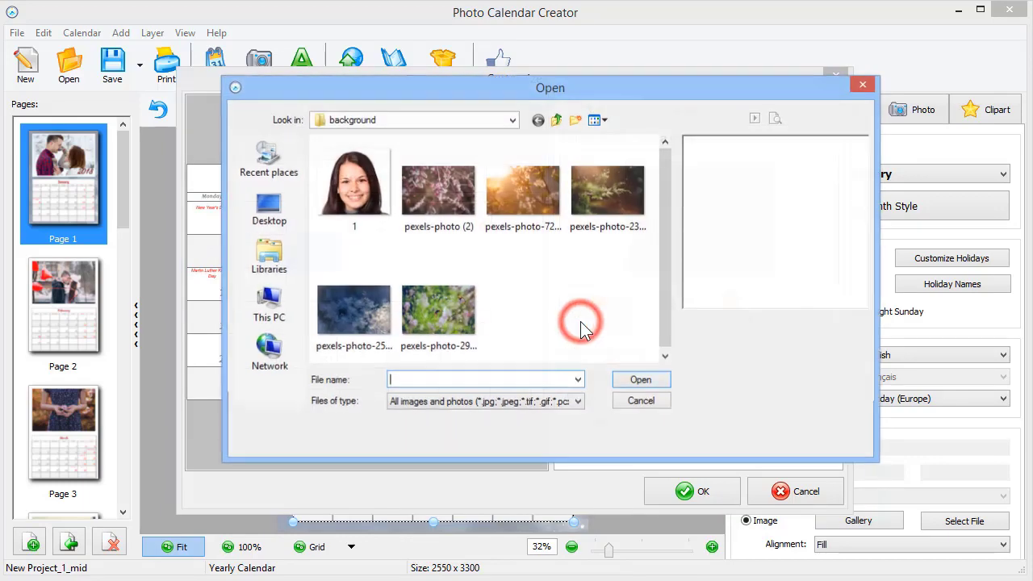
double_click(369, 196)
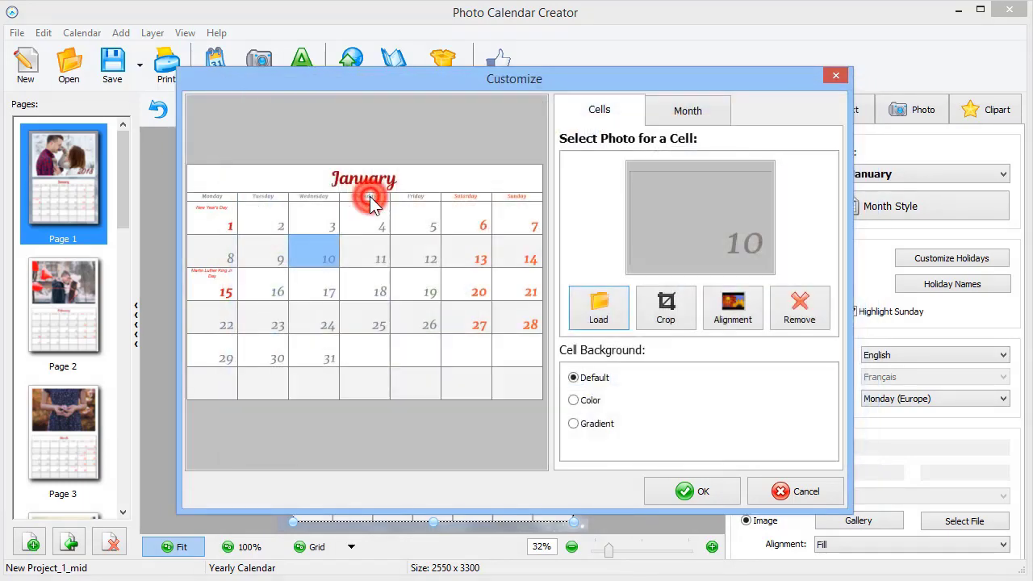
click(743, 326)
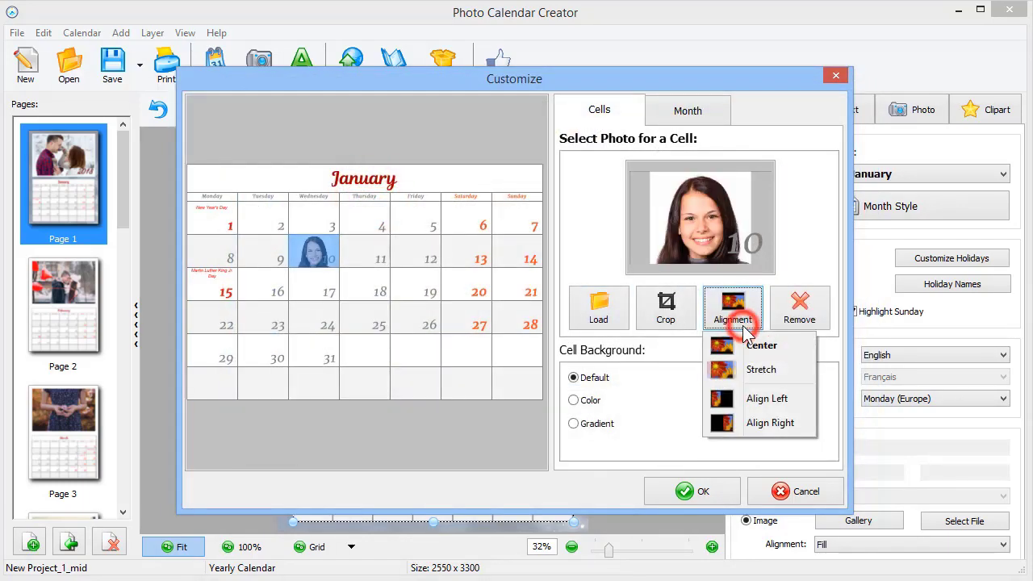
click(757, 399)
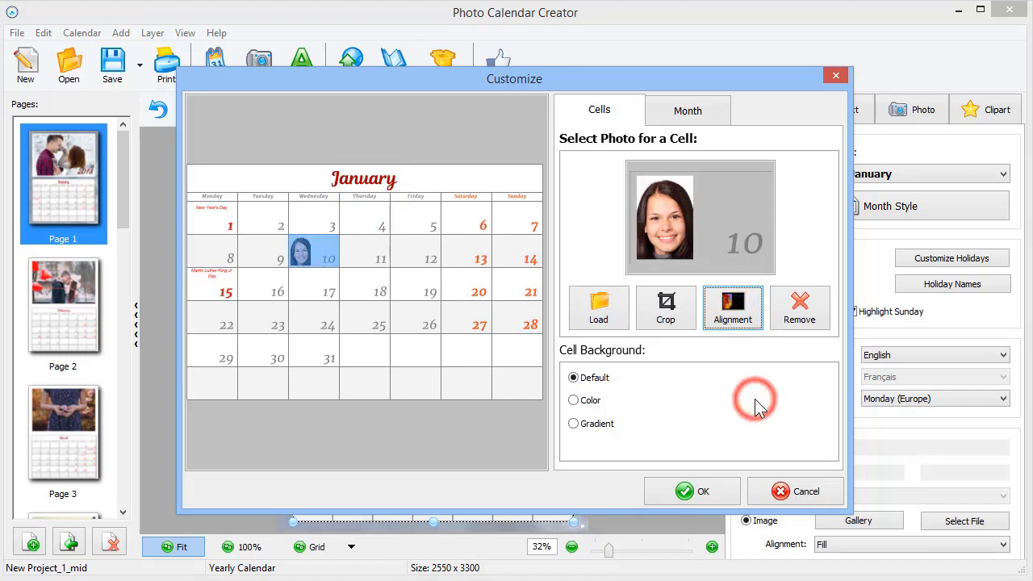
click(704, 493)
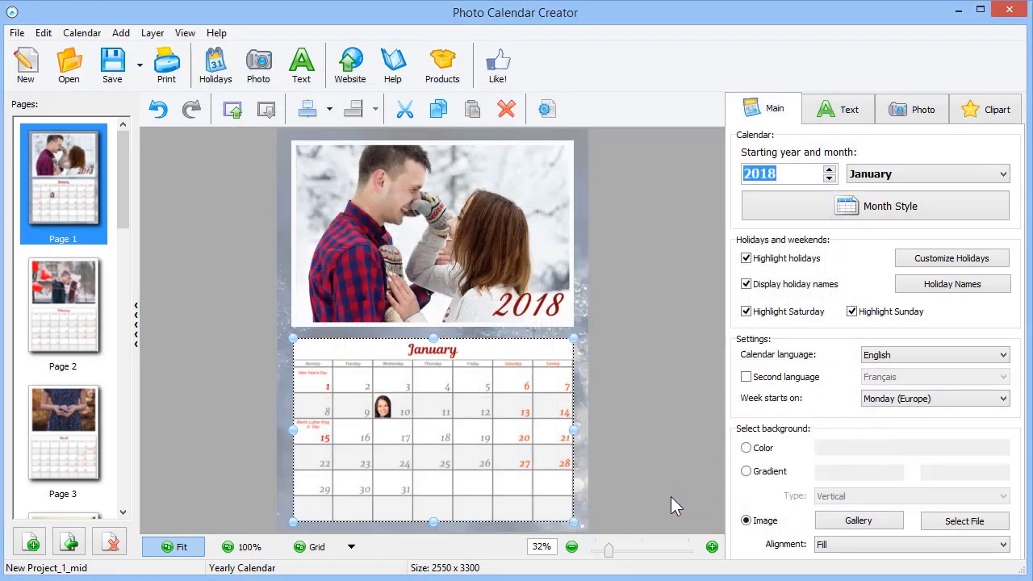
click(256, 549)
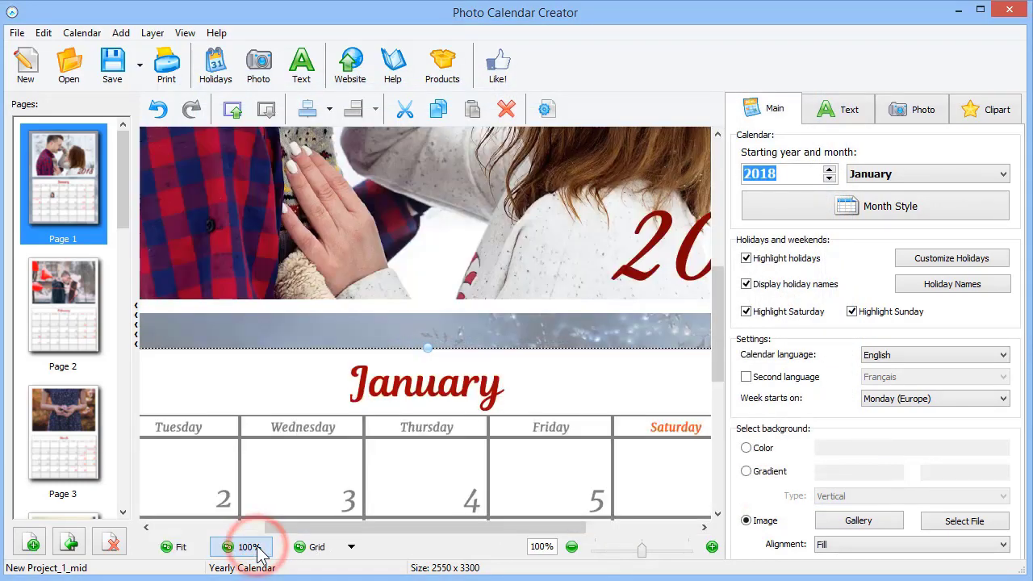
drag(715, 321, 709, 389)
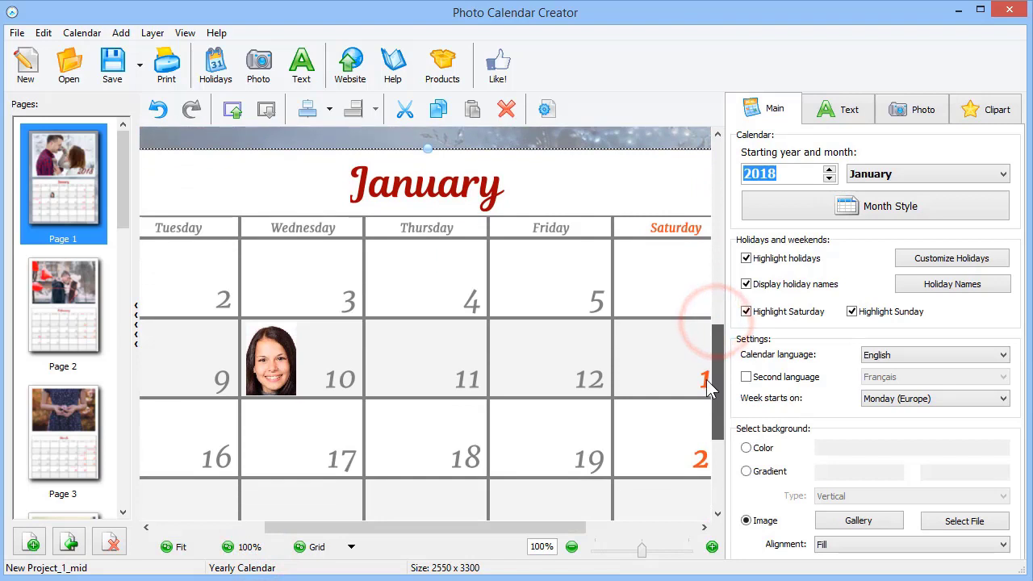
click(176, 549)
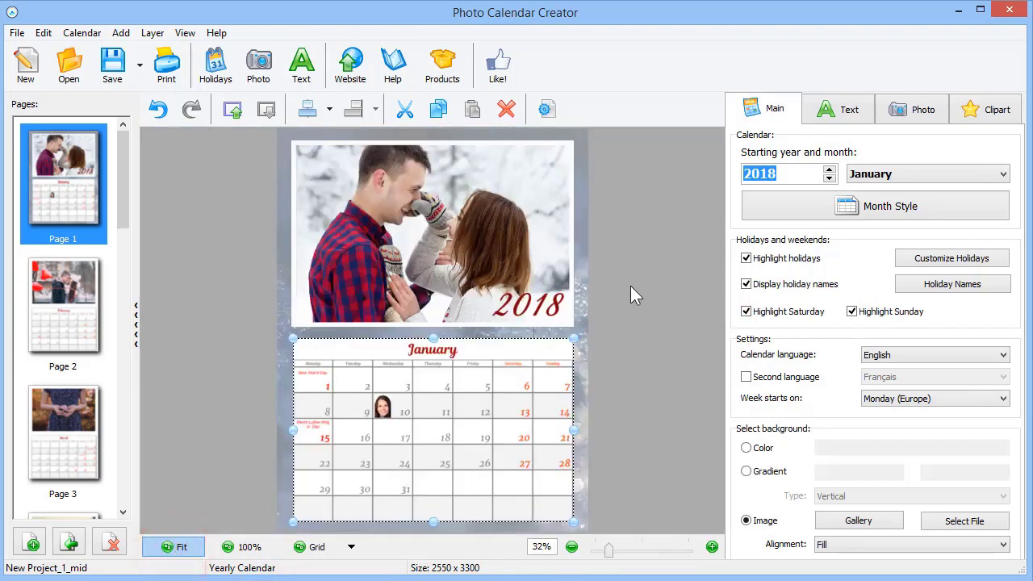
click(139, 66)
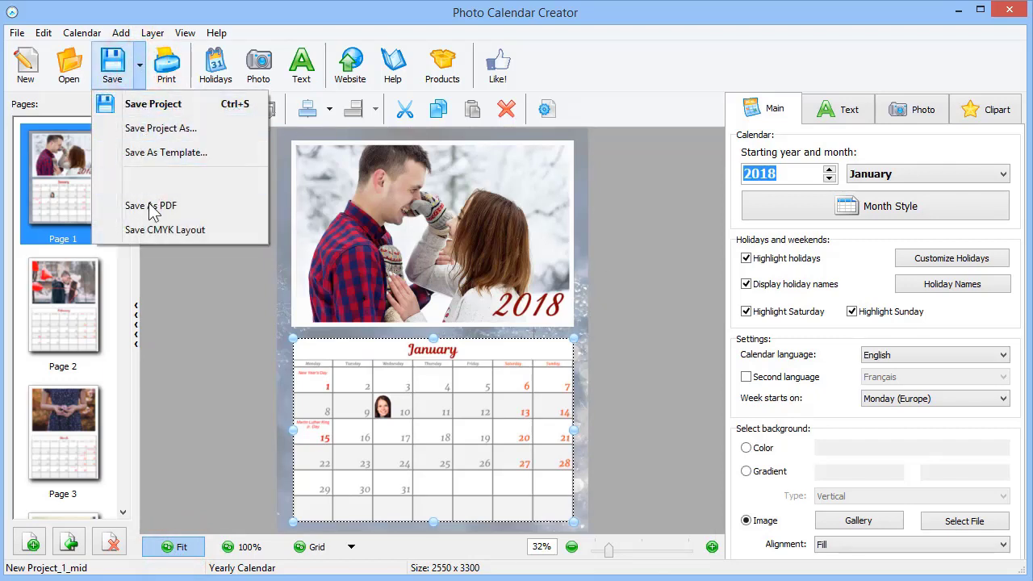
click(186, 300)
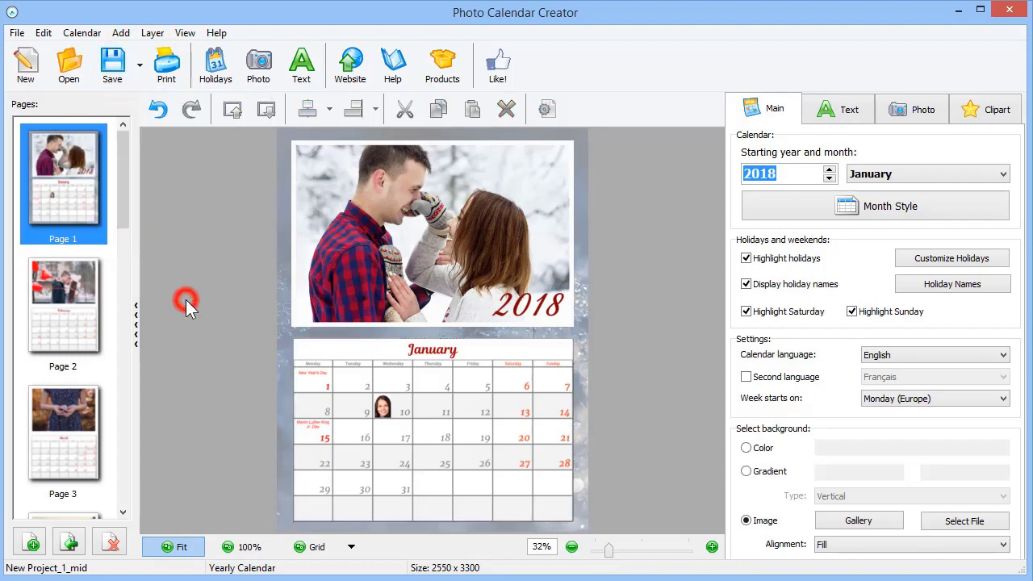
Open the print settings and switch the paper size to Letter
click(168, 65)
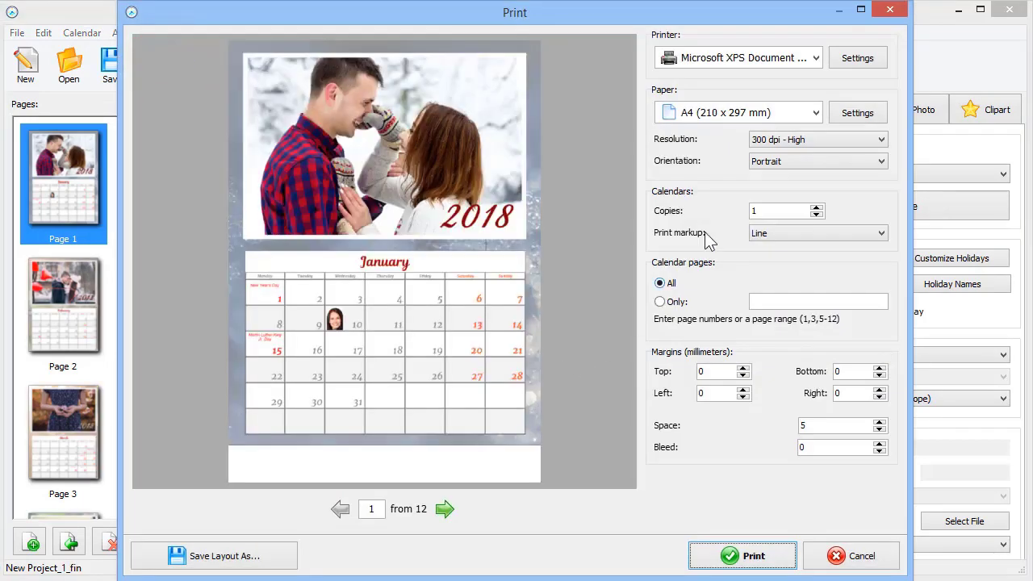
click(815, 114)
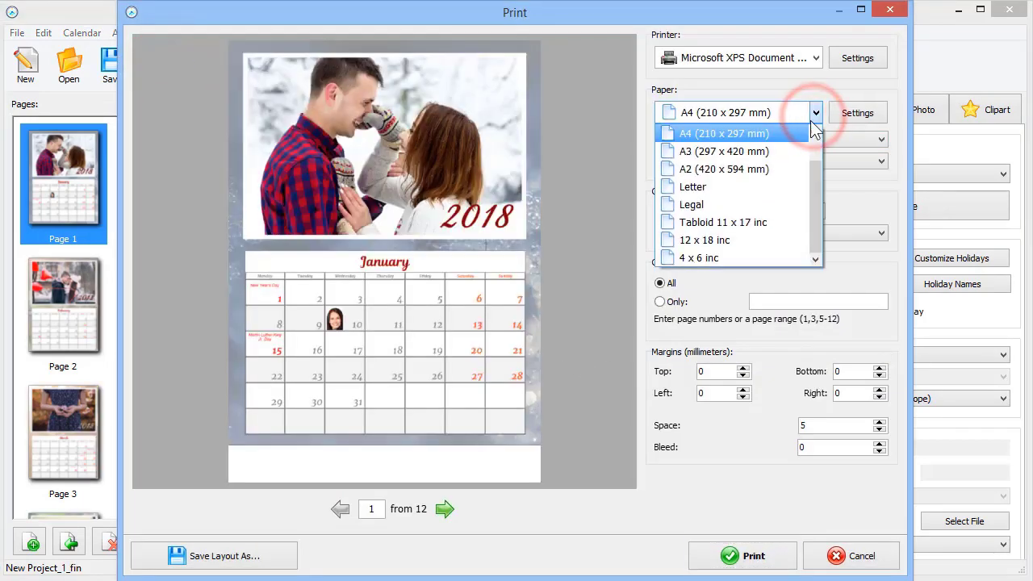
click(787, 192)
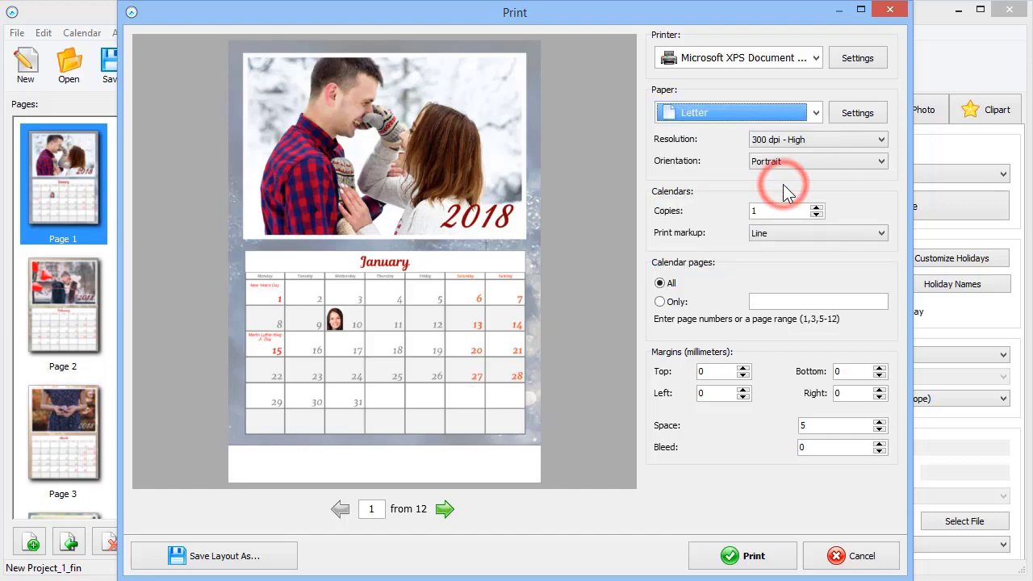